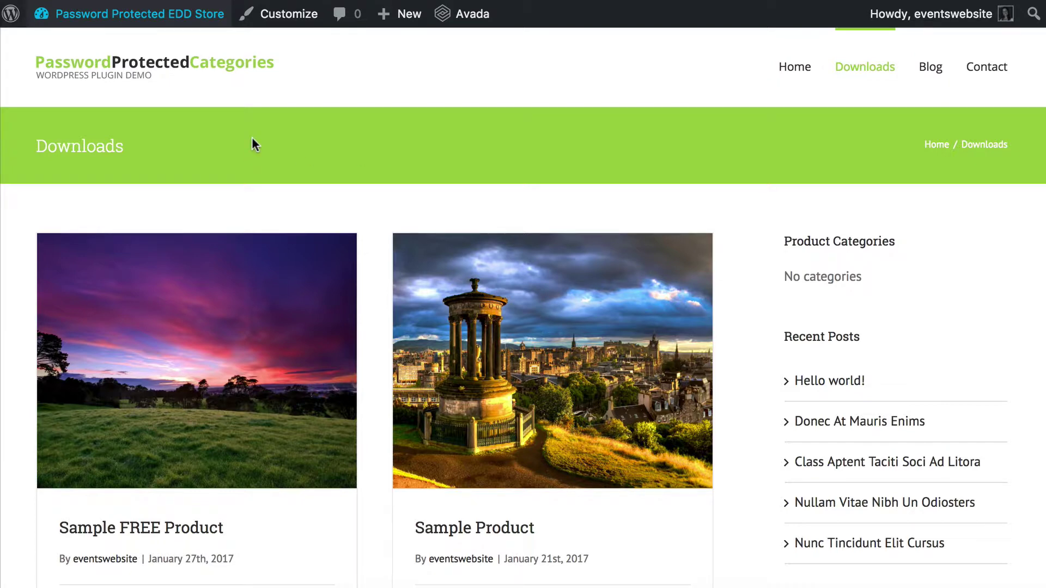
Go to Plugins > Installed Plugins and highlight the Easy Digital Downloads plugin name.
scroll(279, 173, "down", 8)
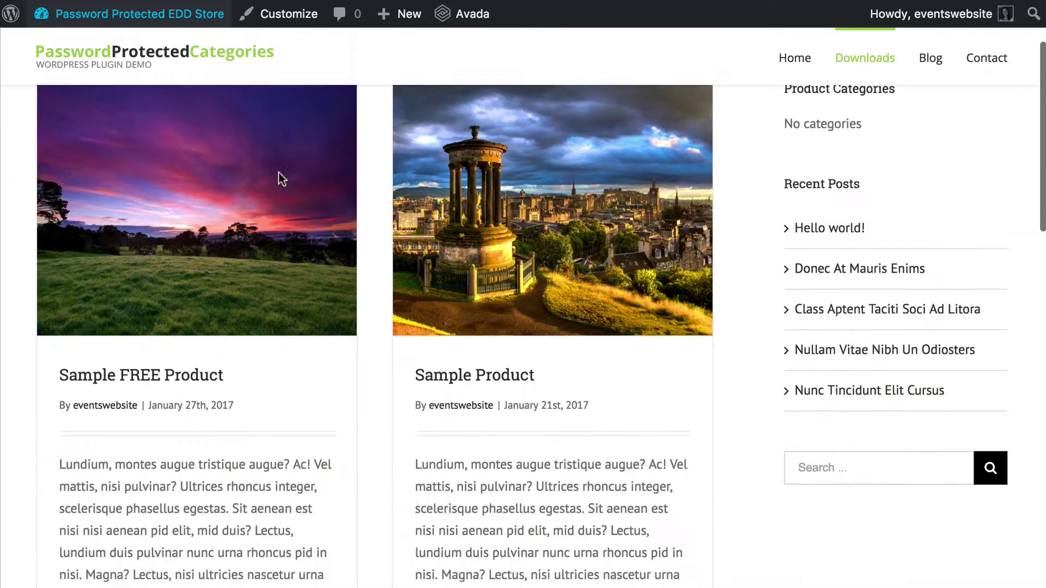
scroll(279, 174, "down", 15)
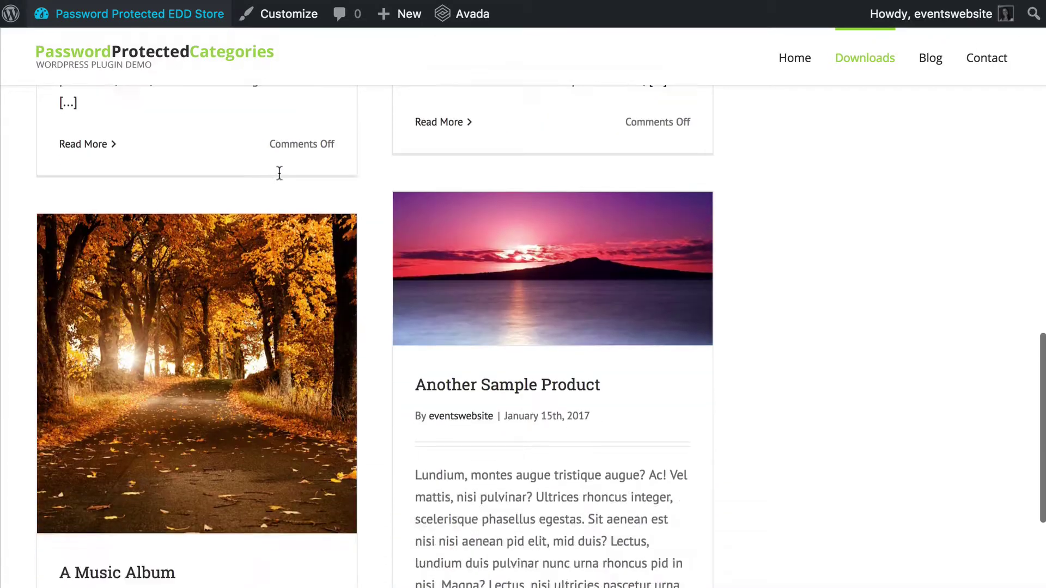
scroll(279, 173, "up", 20)
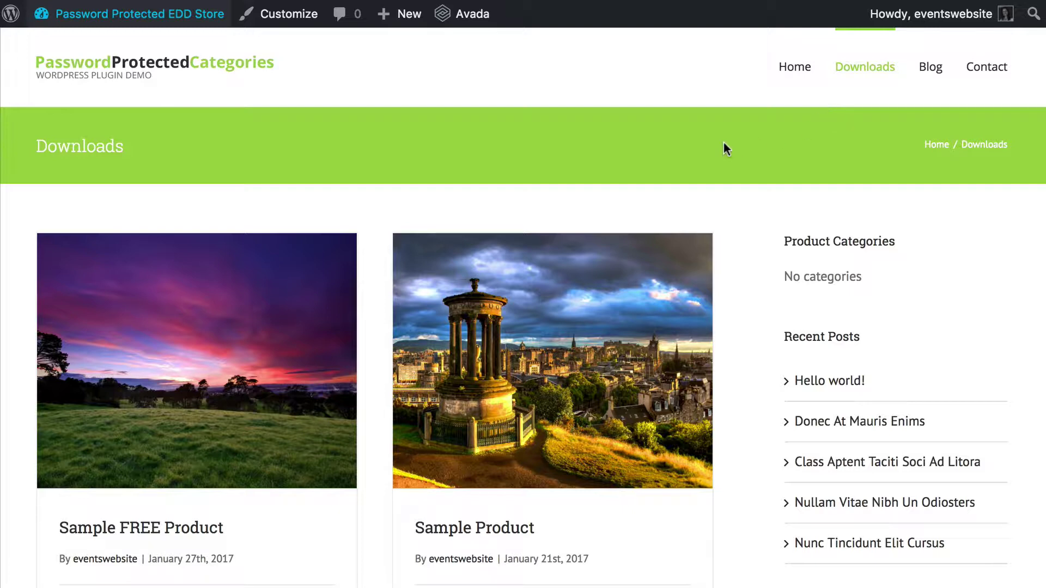
mouse_move(160, 16)
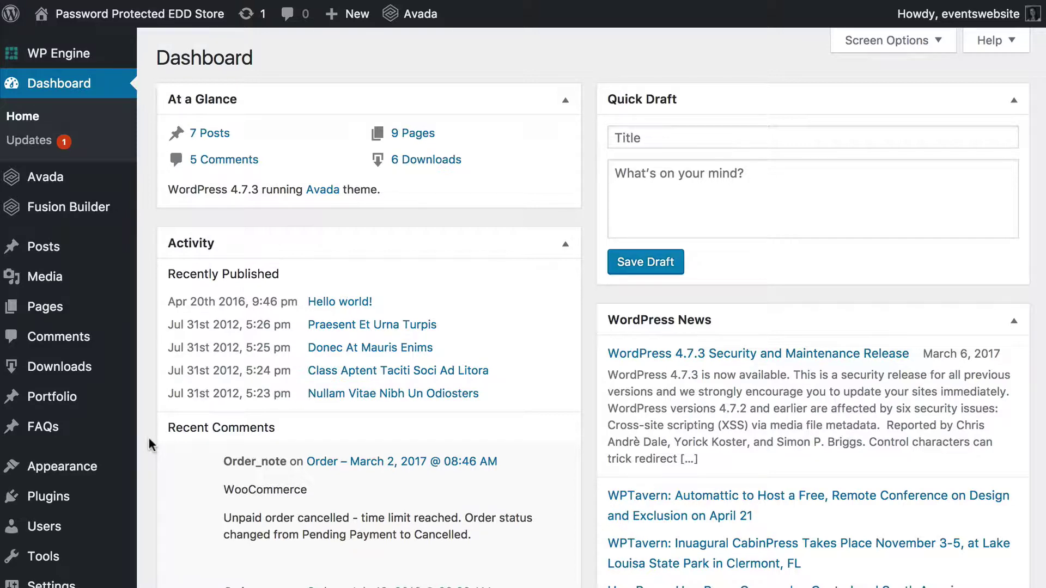
scroll(149, 437, "down", 3)
mouse_move(60, 477)
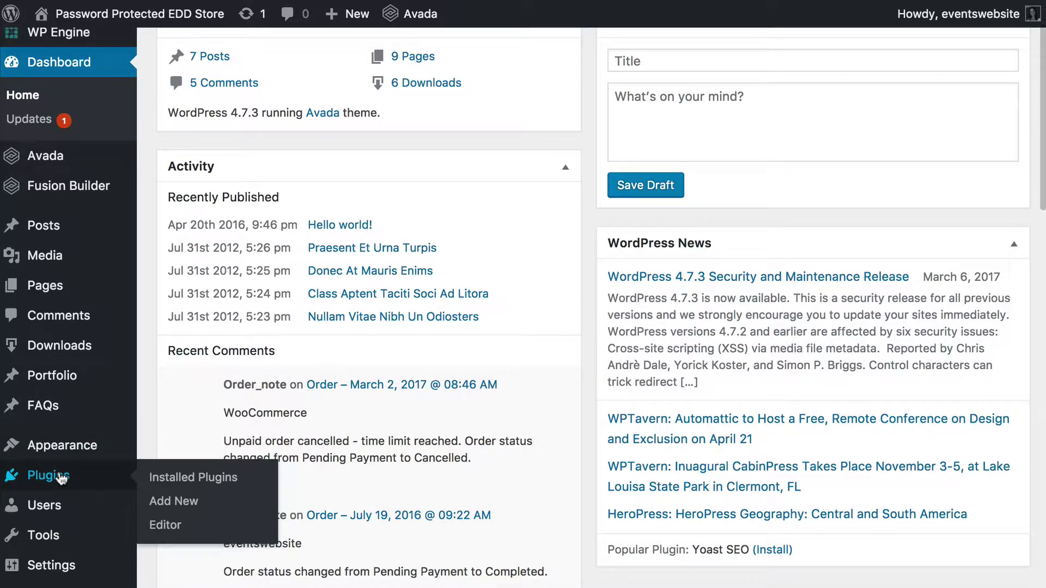
left_click(62, 477)
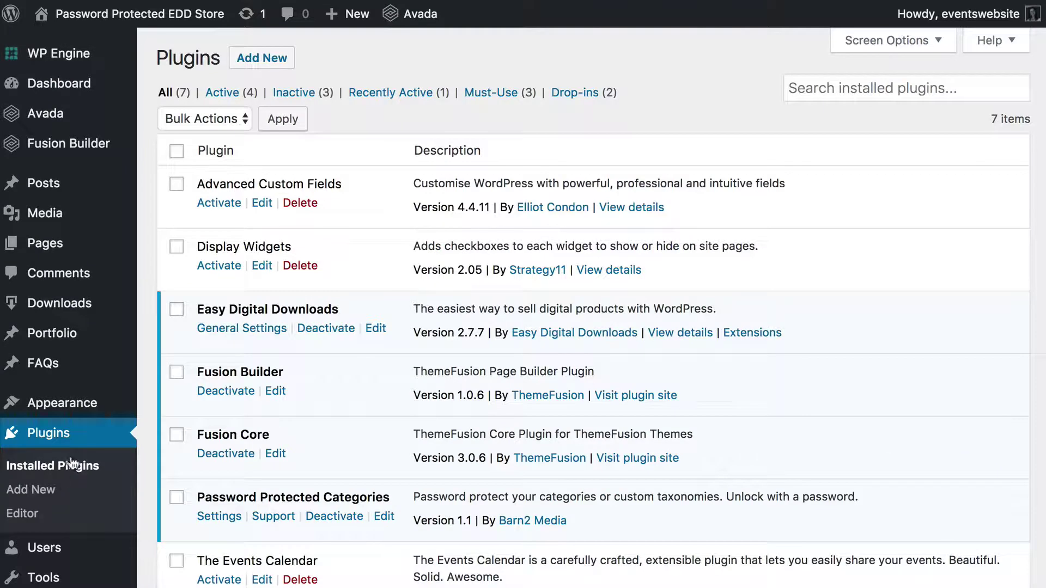
scroll(397, 342, "down", 5)
left_click_drag(196, 185, 342, 182)
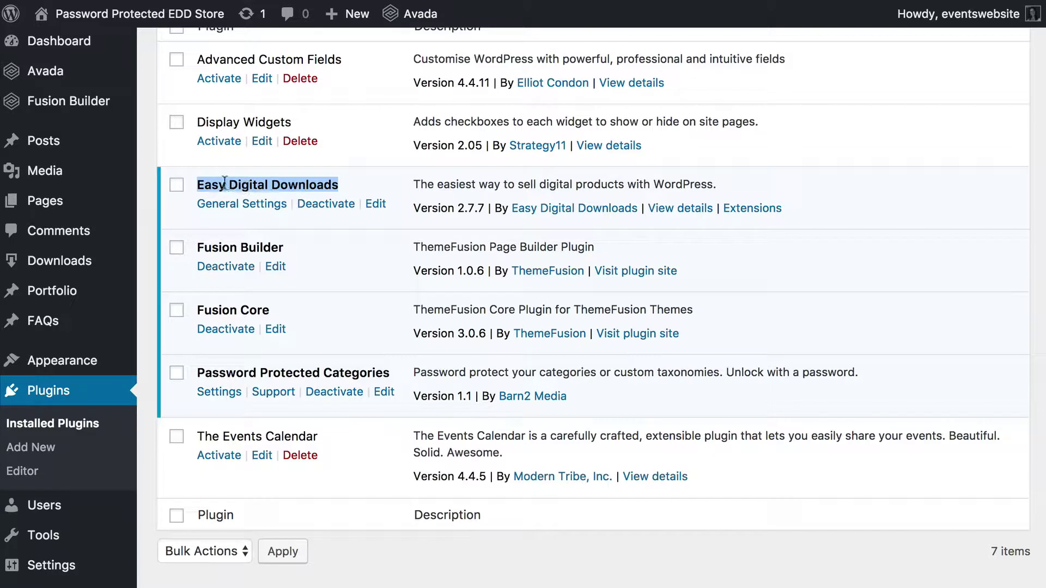
left_click(218, 369)
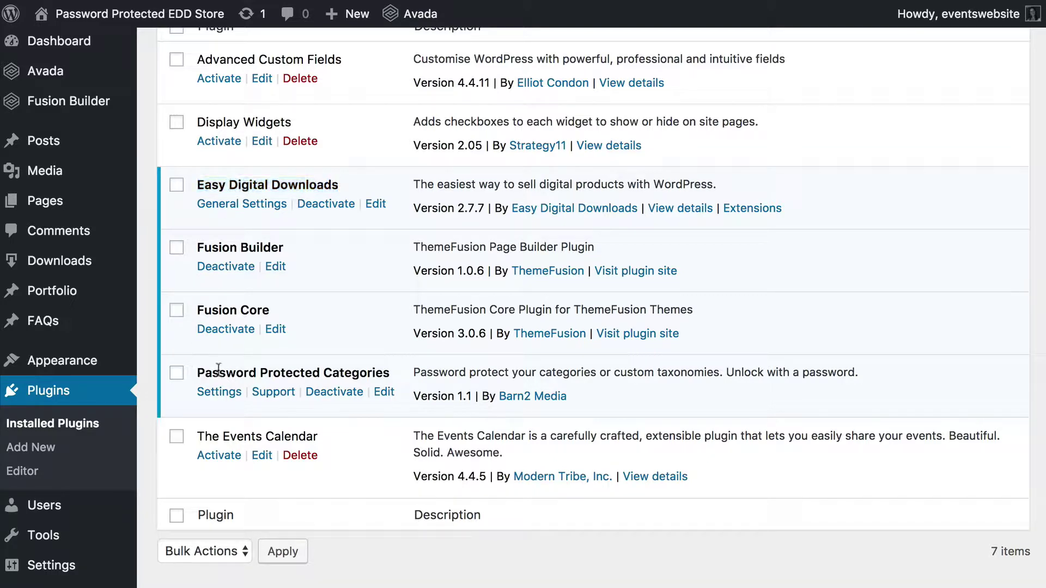
triple_click(386, 366)
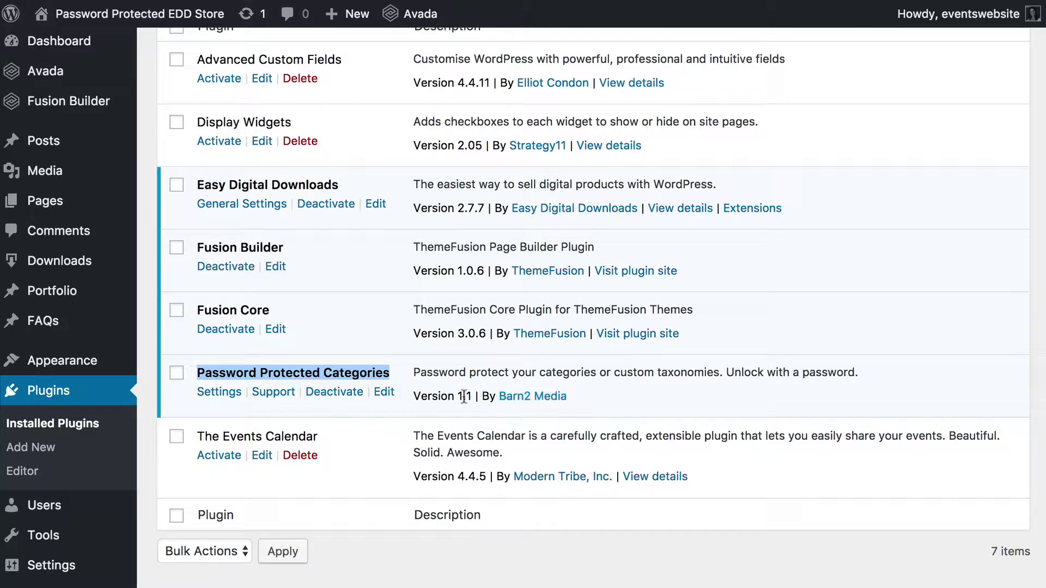
left_click(309, 370)
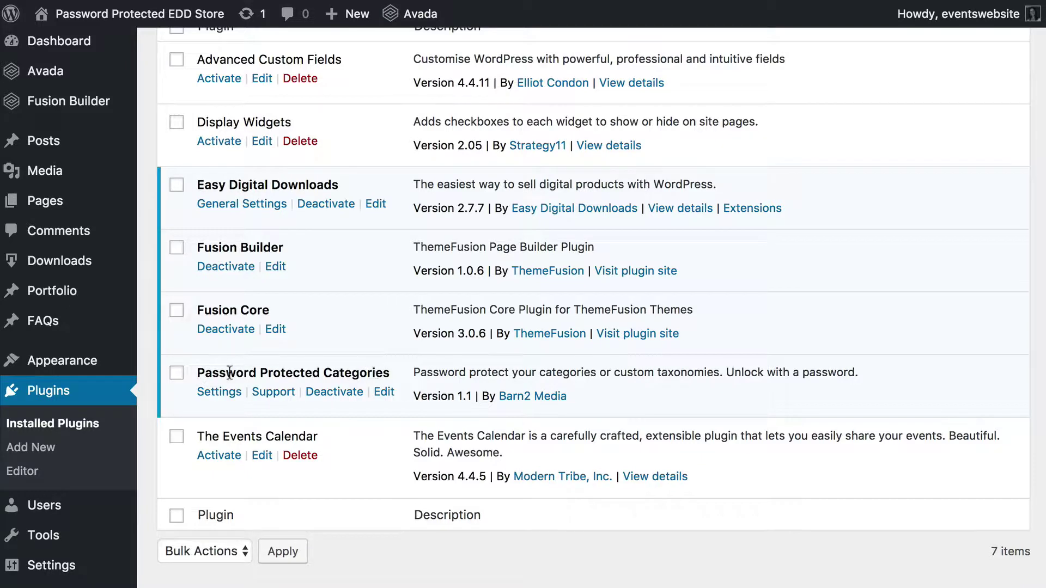
left_click(213, 394)
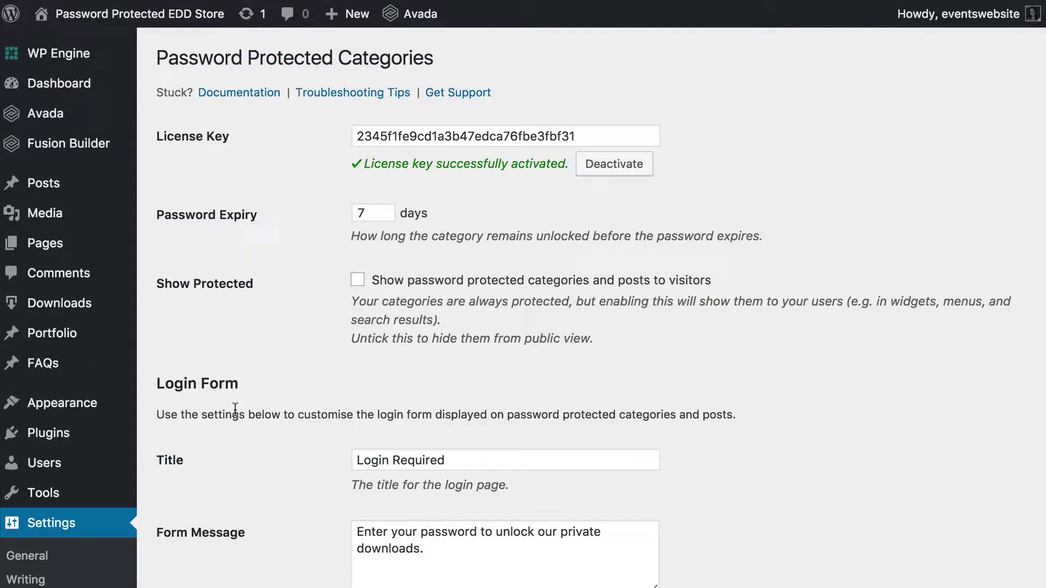
Scroll through the Protected Categories settings to review the login form message and 'Password:' label.
scroll(235, 409, "down", 1)
scroll(236, 409, "up", 1)
scroll(232, 417, "down", 3)
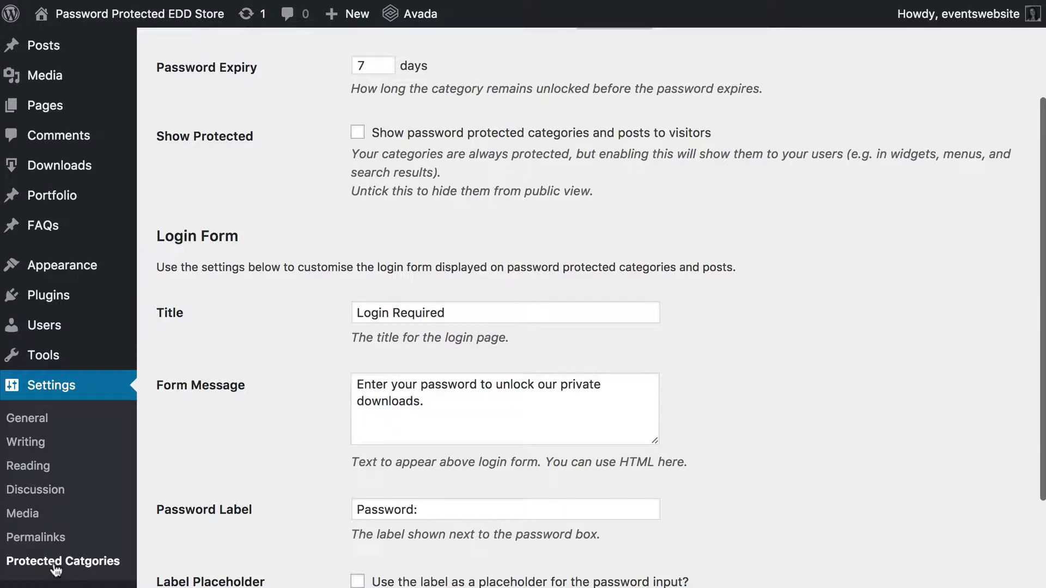
scroll(256, 314, "up", 3)
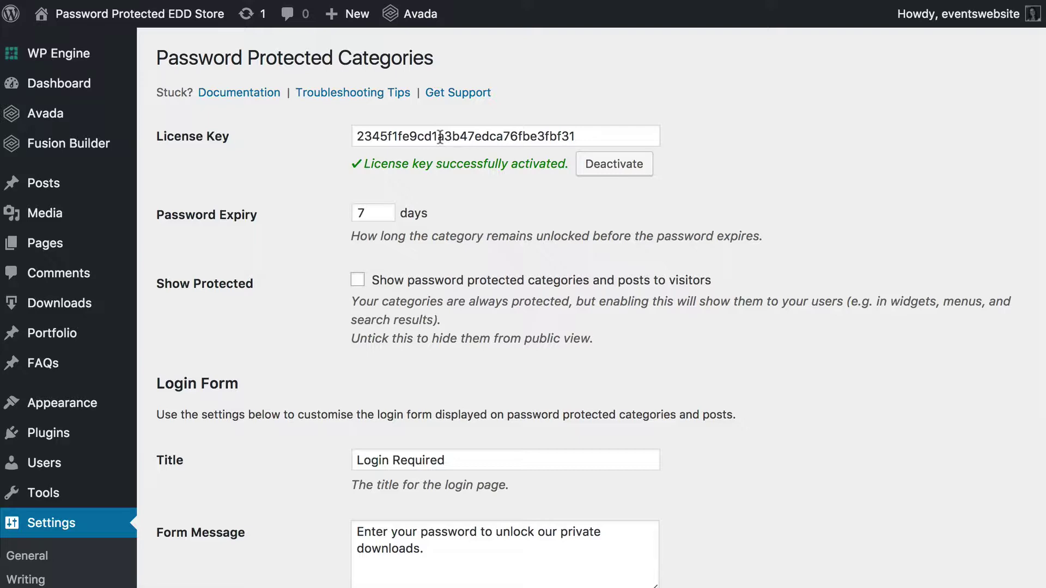
scroll(440, 137, "down", 3)
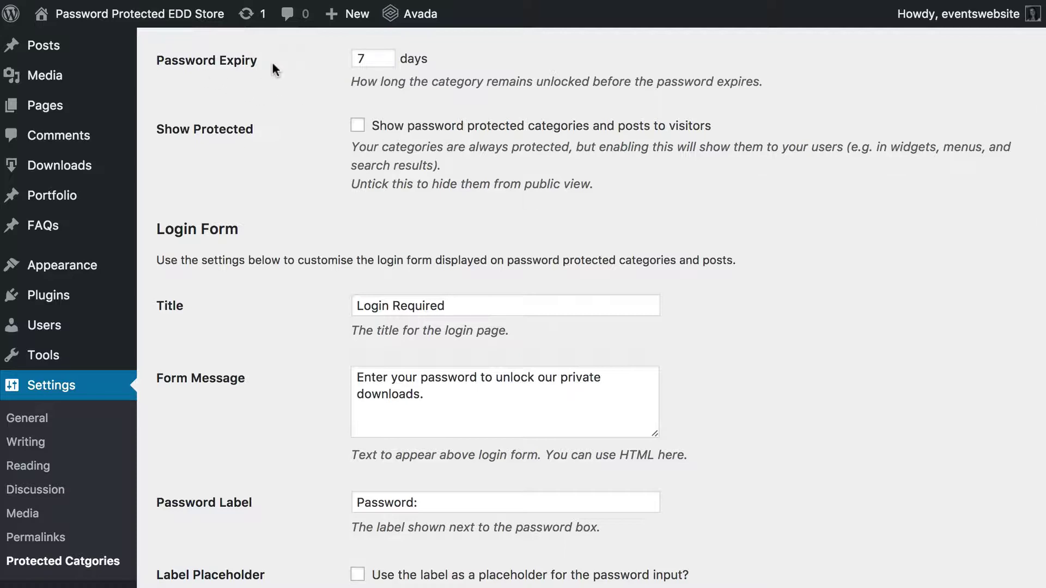
left_click(372, 59)
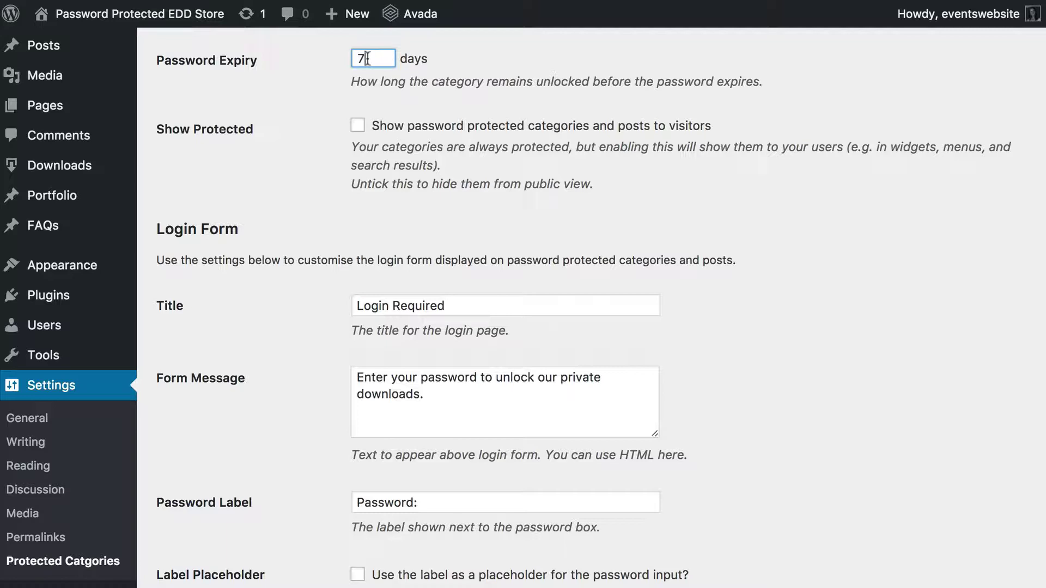
left_click(362, 57)
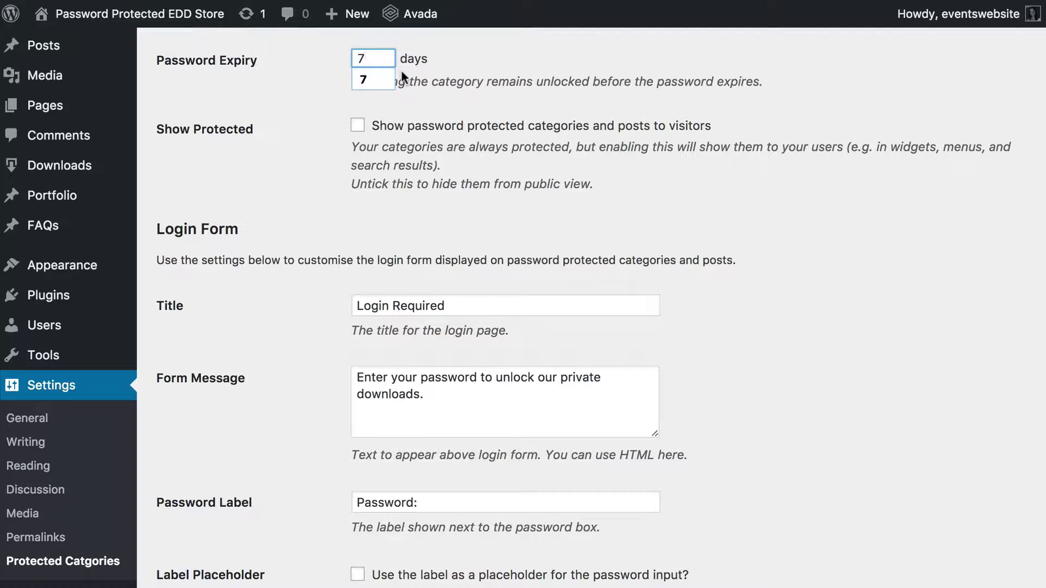
left_click(450, 60)
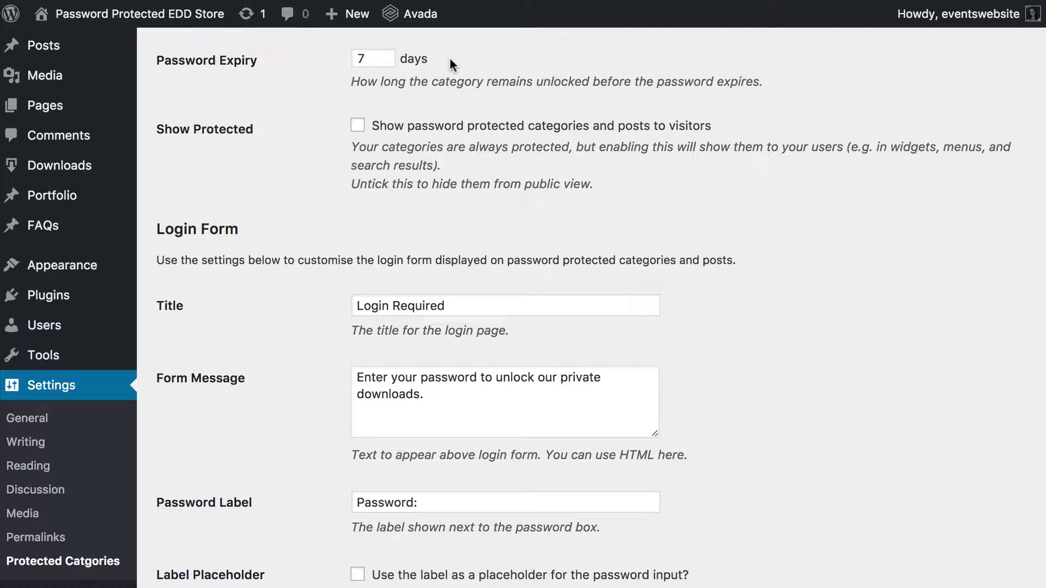
left_click_drag(370, 61, 344, 61)
left_click(345, 152)
scroll(351, 201, "down", 3)
scroll(351, 200, "down", 1)
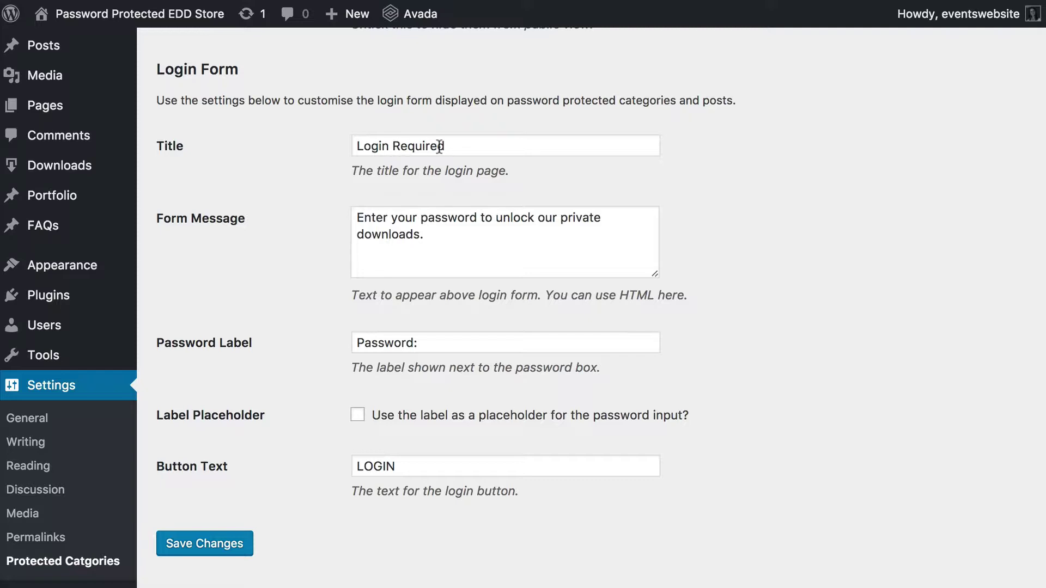
Replace the login form title 'Login Required' with 'Private Store Login'.
left_click_drag(461, 143, 359, 143)
left_click(462, 143)
left_click_drag(462, 142, 274, 139)
type("Priva")
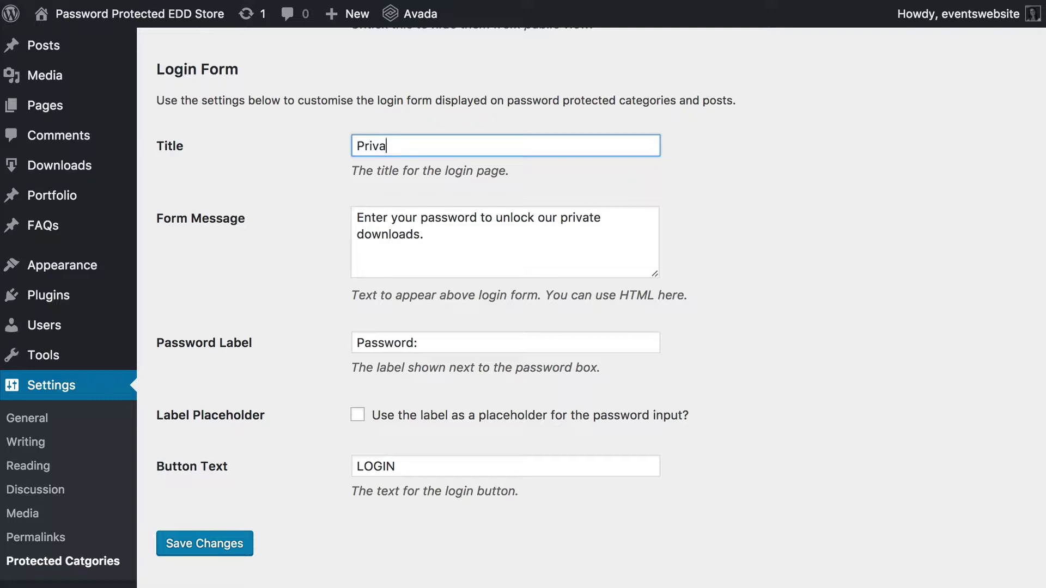
type("te Store Login")
Change 'downloads.' to 'store.' in the form message and save the settings.
left_click(532, 233)
left_click_drag(532, 233, 341, 233)
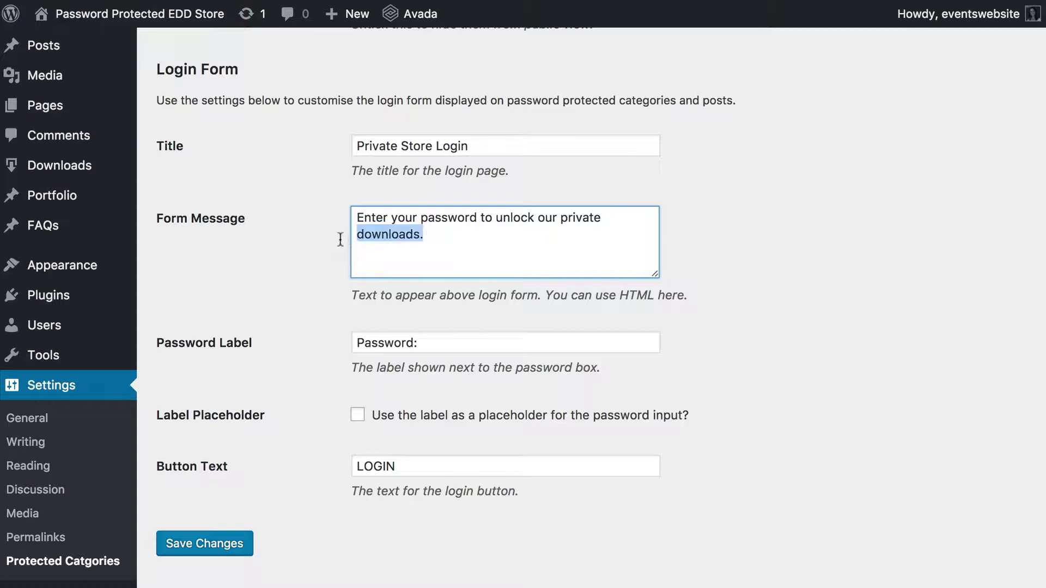
type("store.")
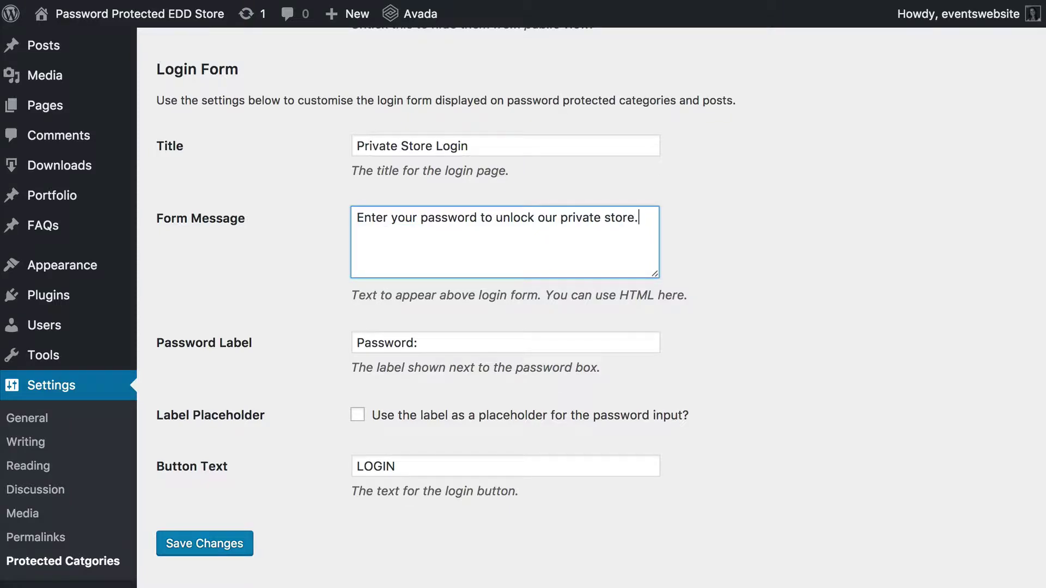
scroll(498, 355, "down", 1)
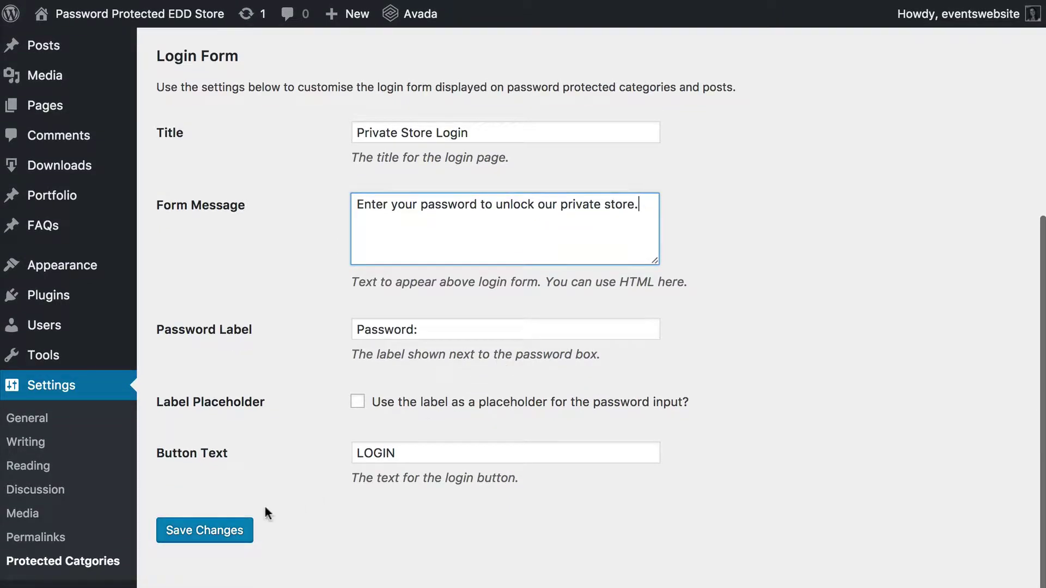
left_click(204, 534)
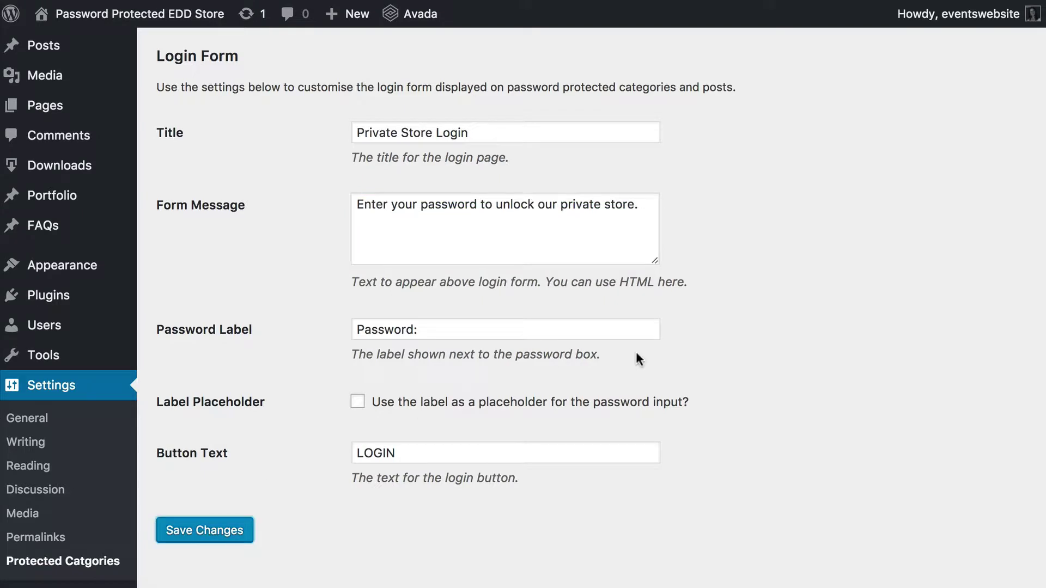
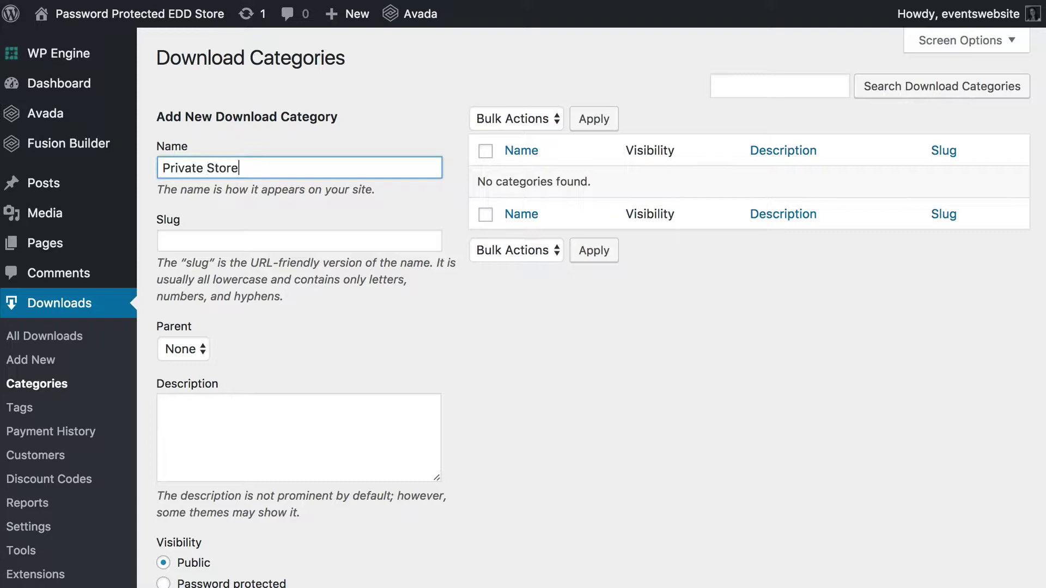
Give the new download category the slug private-store.
left_click(268, 238)
type("private-store")
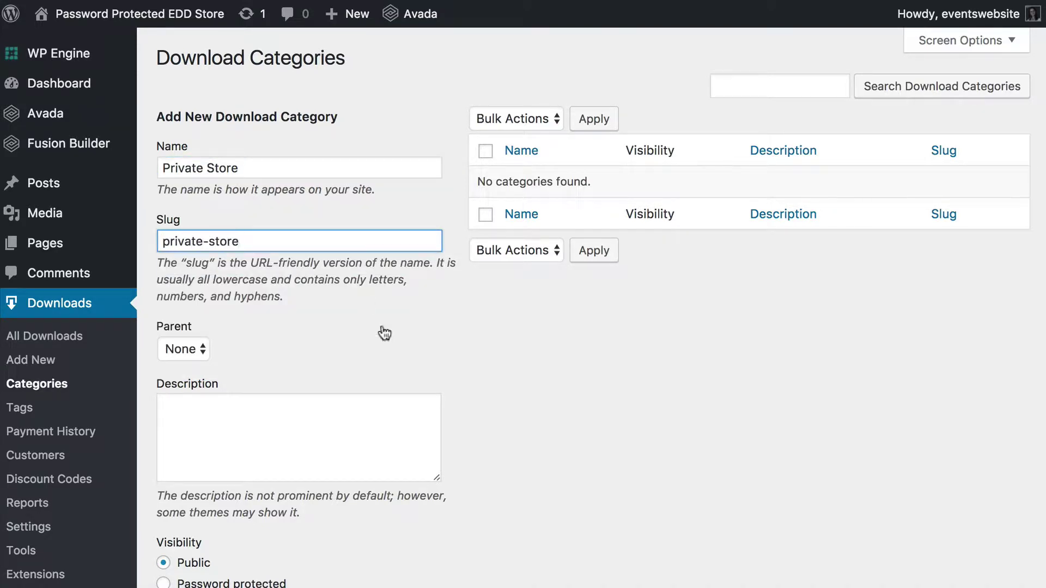
scroll(384, 336, "down", 2)
scroll(385, 336, "down", 3)
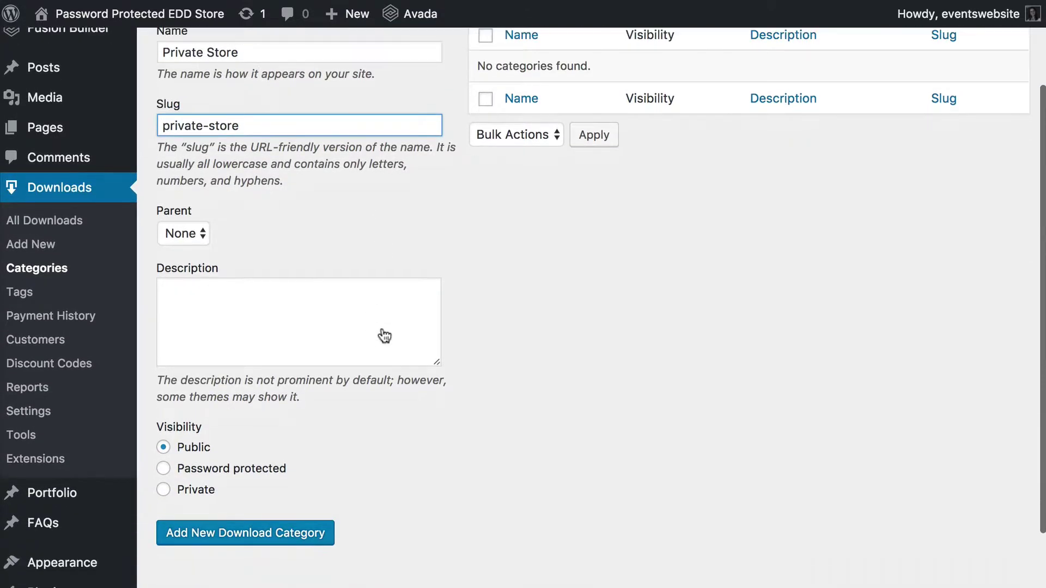
Make the category password protected with a single password and add it.
left_click(164, 469)
left_click(251, 499)
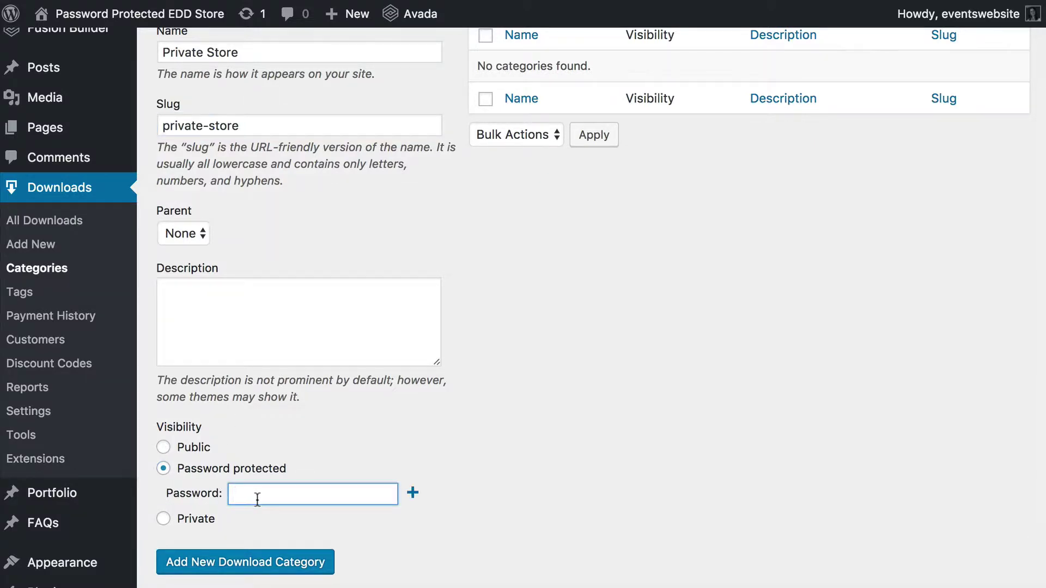
type("e")
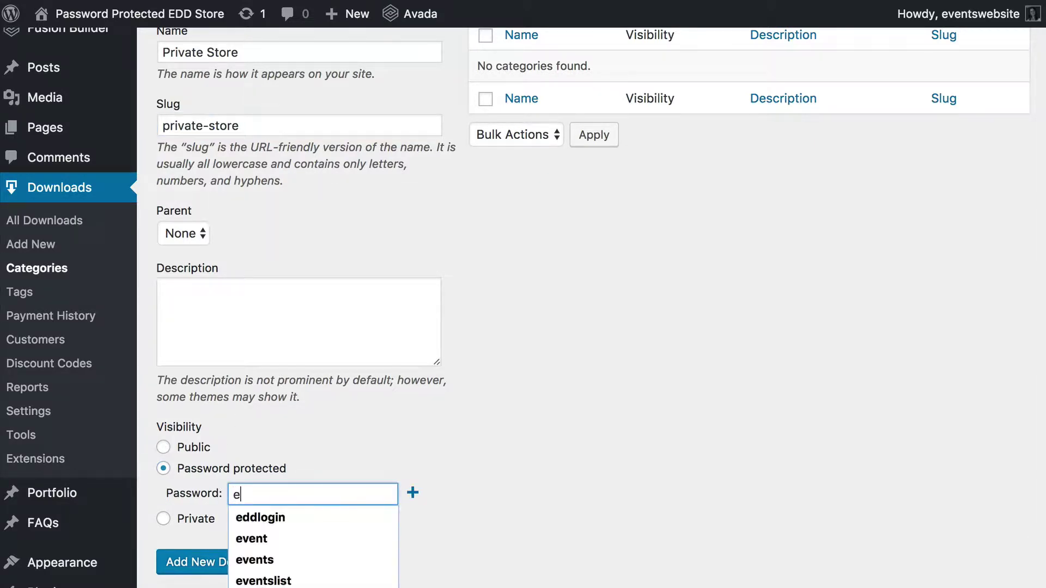
key("BackSpace")
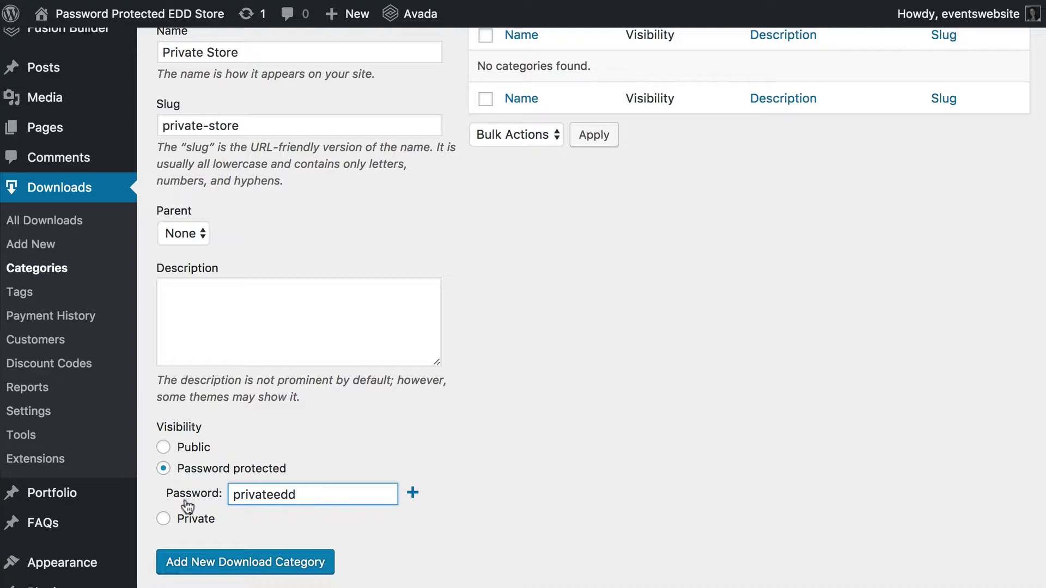
left_click(413, 494)
scroll(499, 494, "down", 3)
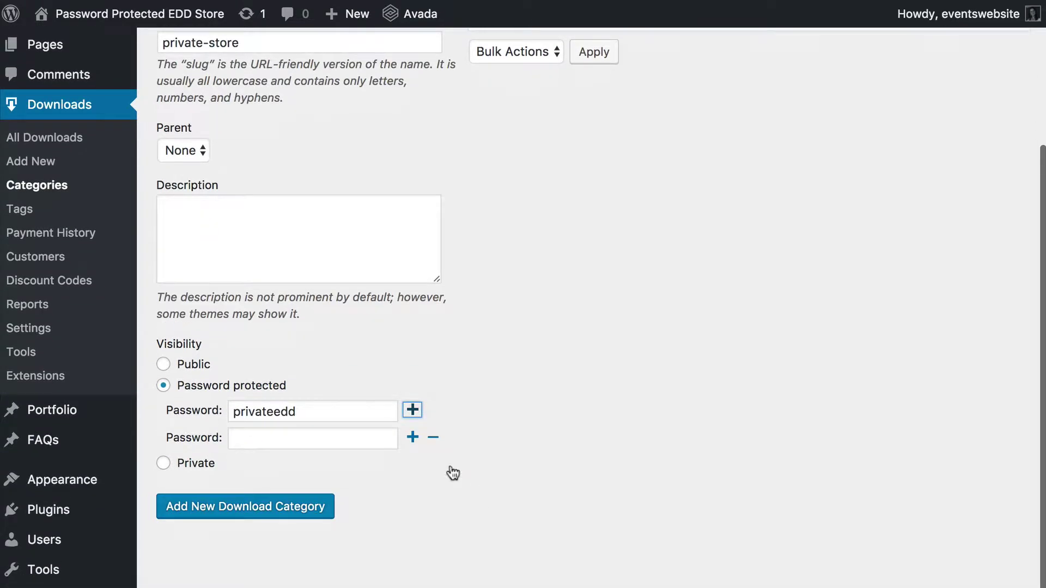
left_click(433, 438)
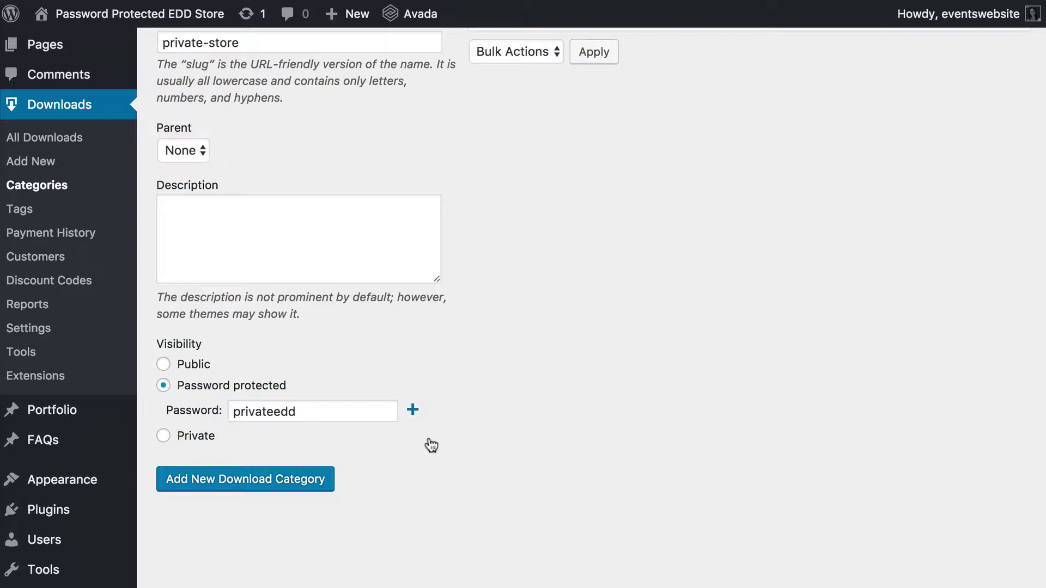
left_click(251, 486)
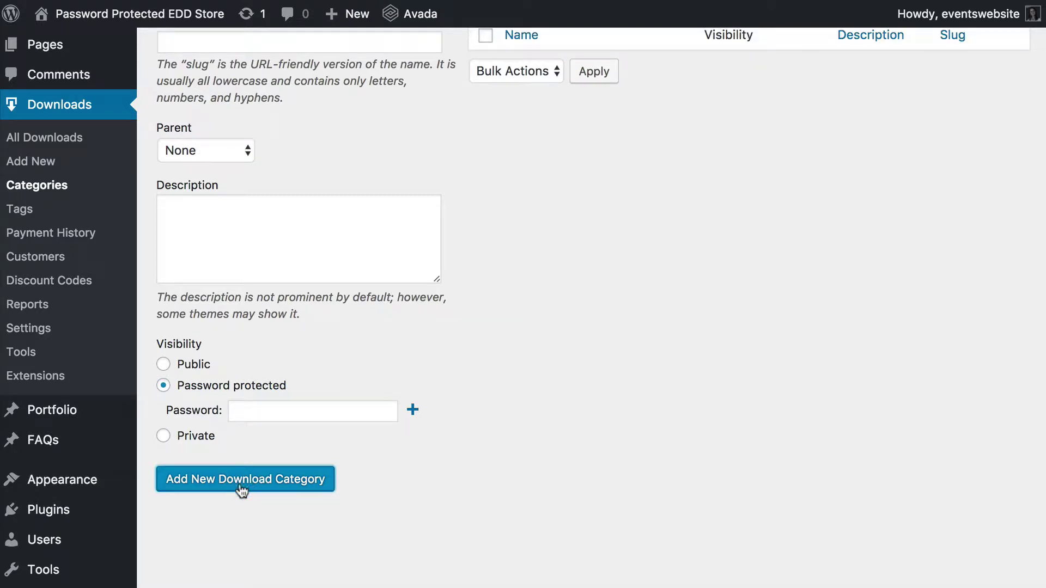
scroll(369, 382, "up", 3)
scroll(512, 215, "up", 3)
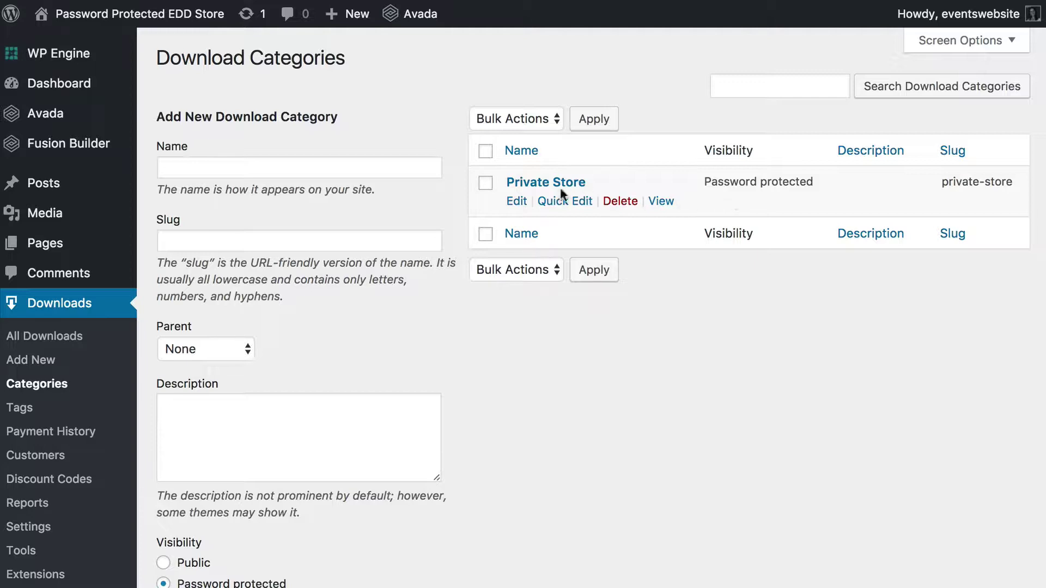
Name the new category 'Private Sub-Cat' with slug sub-cat.
left_click(216, 166)
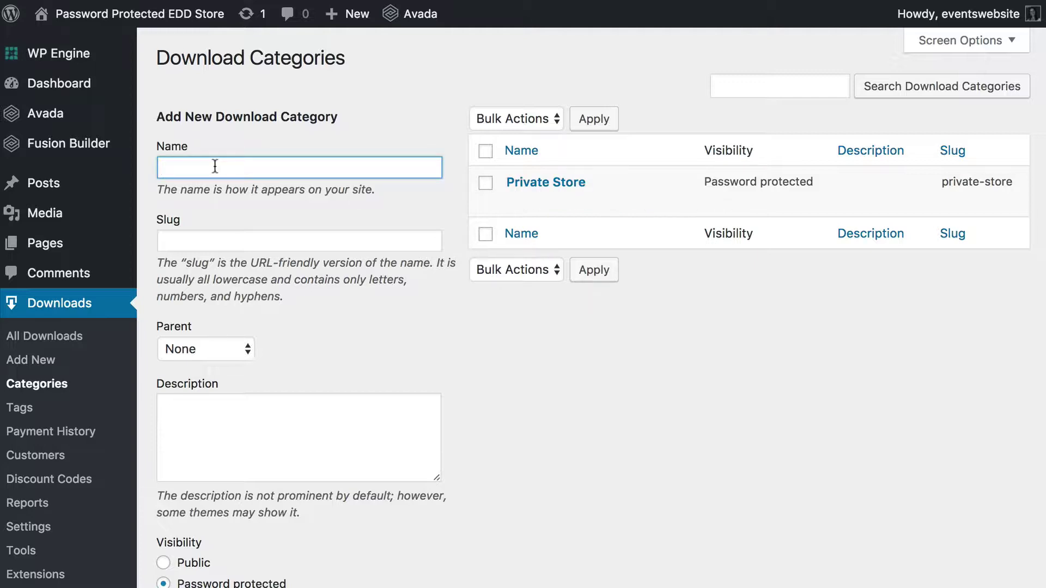
type("Private Sub-Cat")
key("Tab")
type("sub-cat")
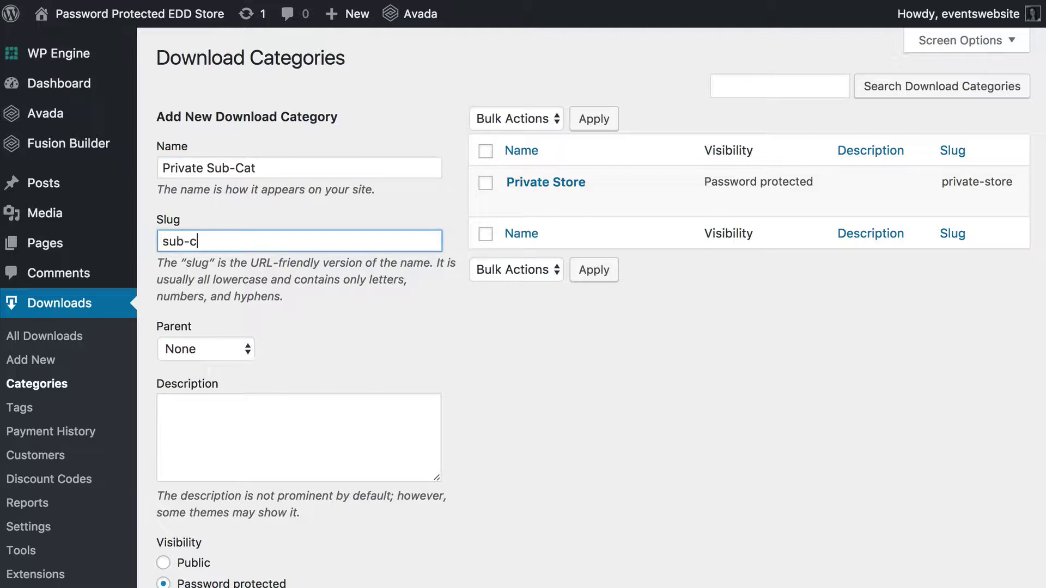
Set its parent to Private Store, make it Public, and add the category.
left_click(231, 355)
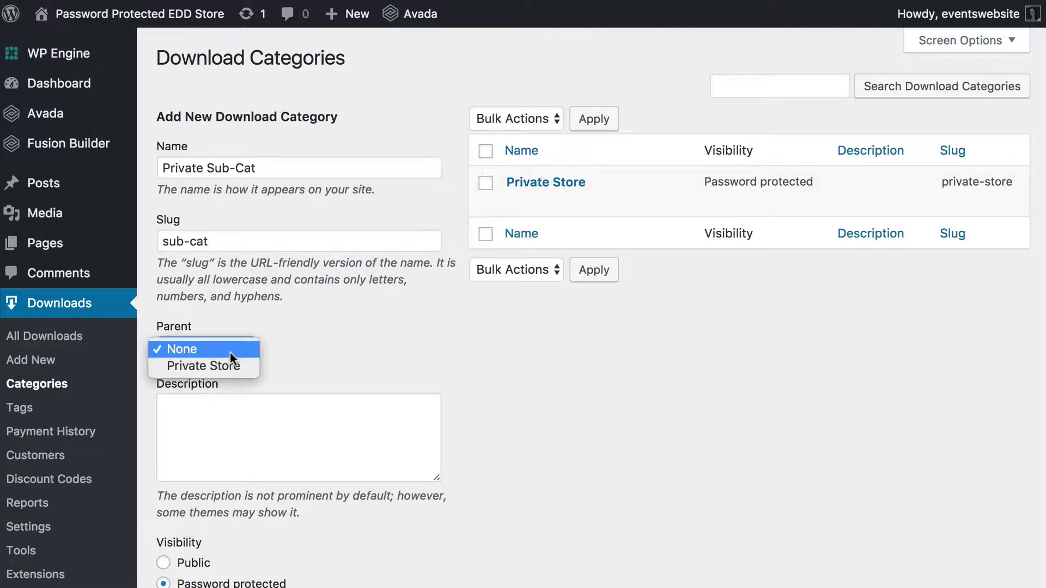
left_click(218, 365)
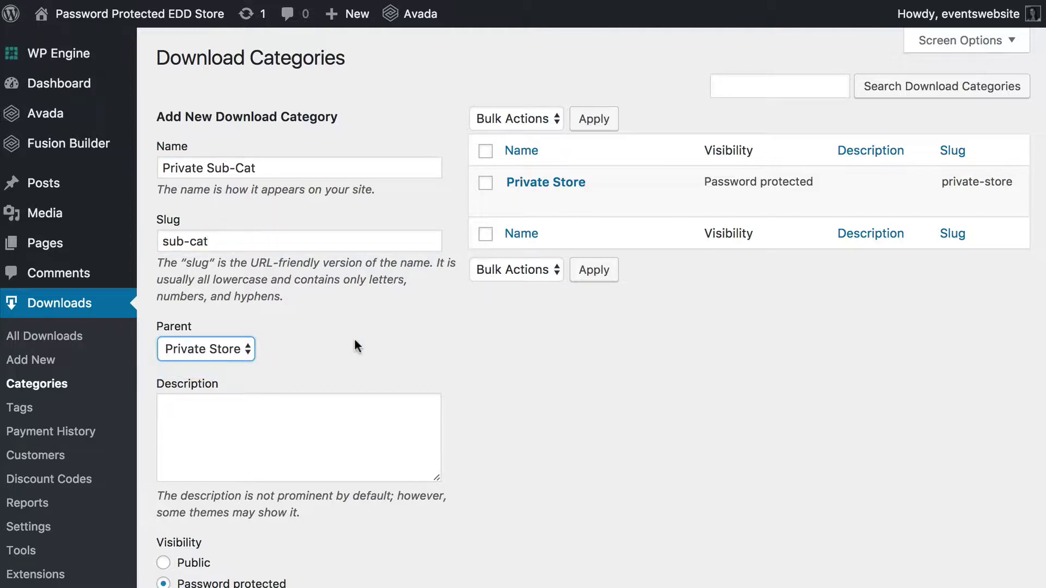
scroll(318, 361, "down", 5)
left_click(163, 380)
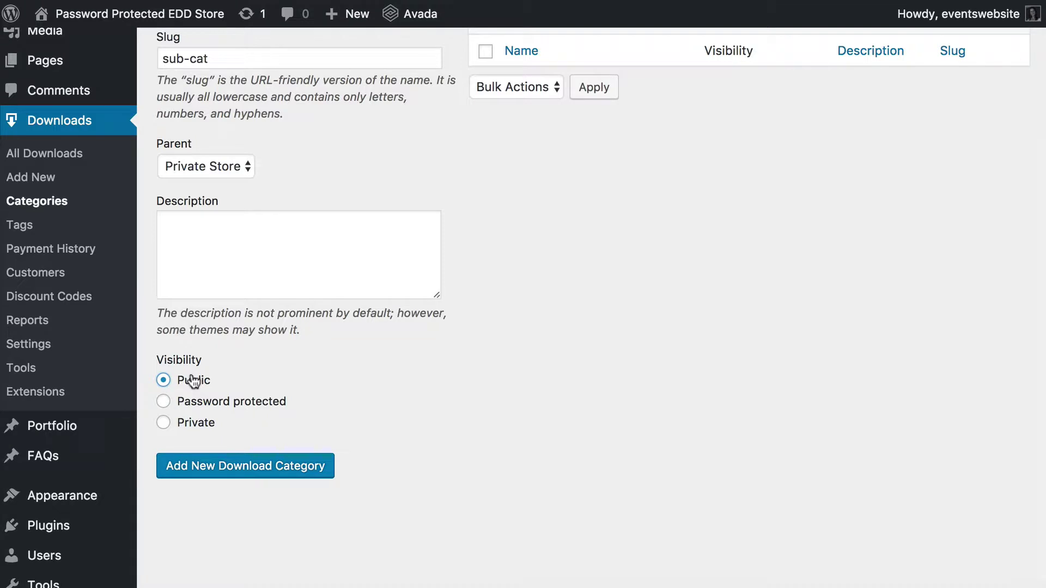
scroll(191, 381, "up", 1)
left_click(229, 198)
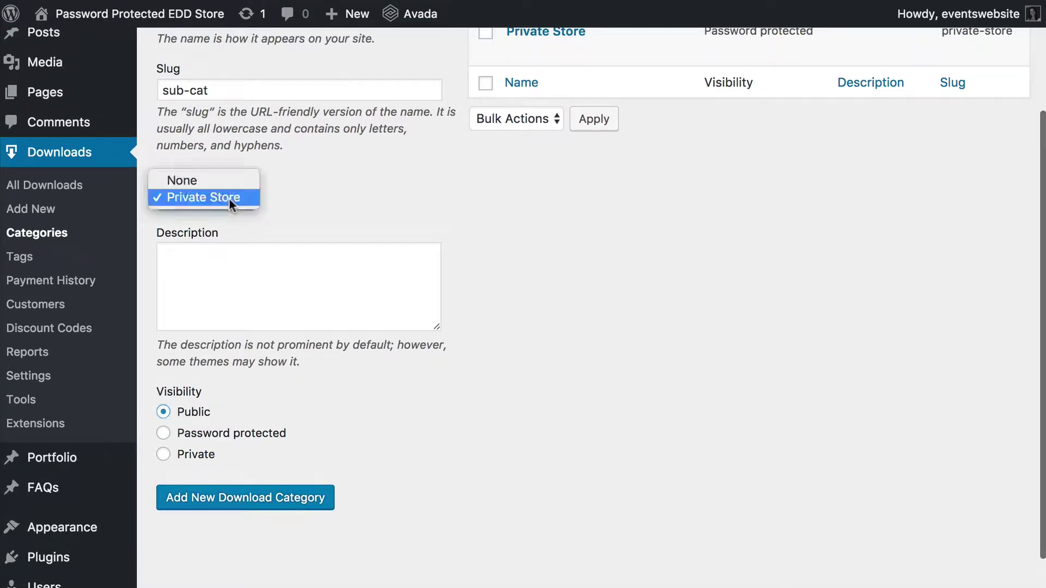
left_click(206, 198)
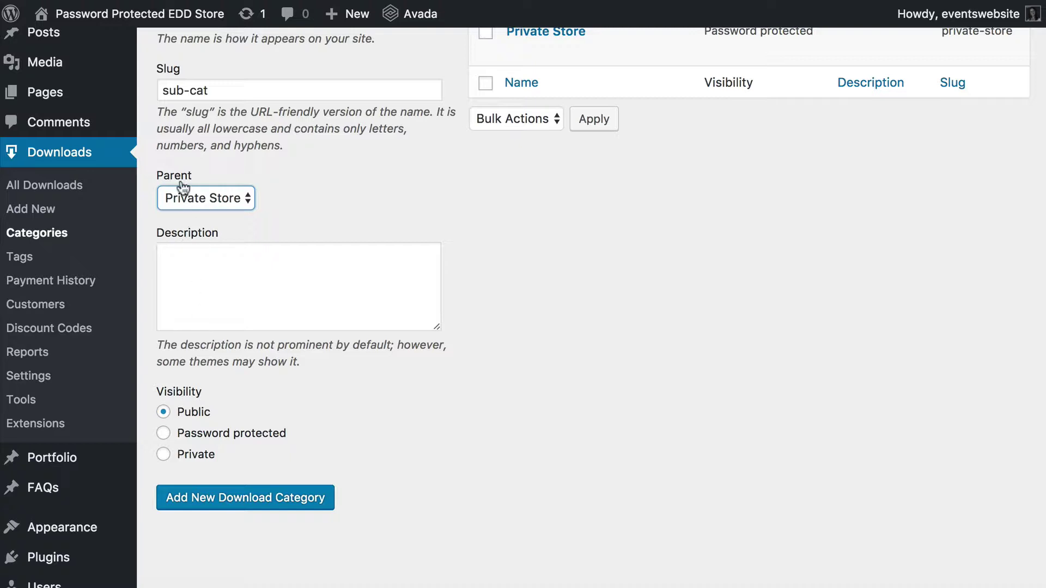
left_click(188, 503)
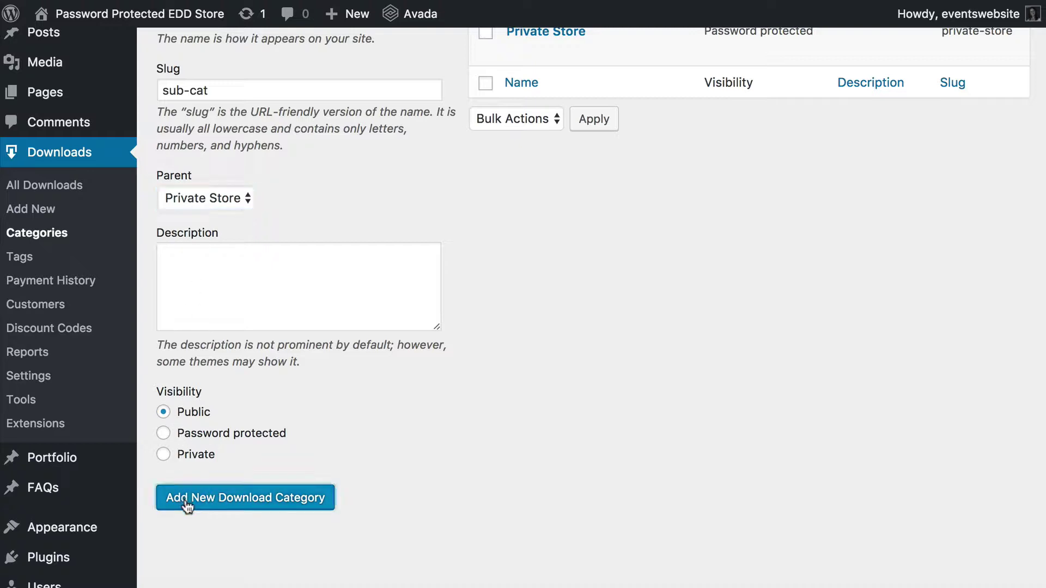
scroll(576, 390, "up", 3)
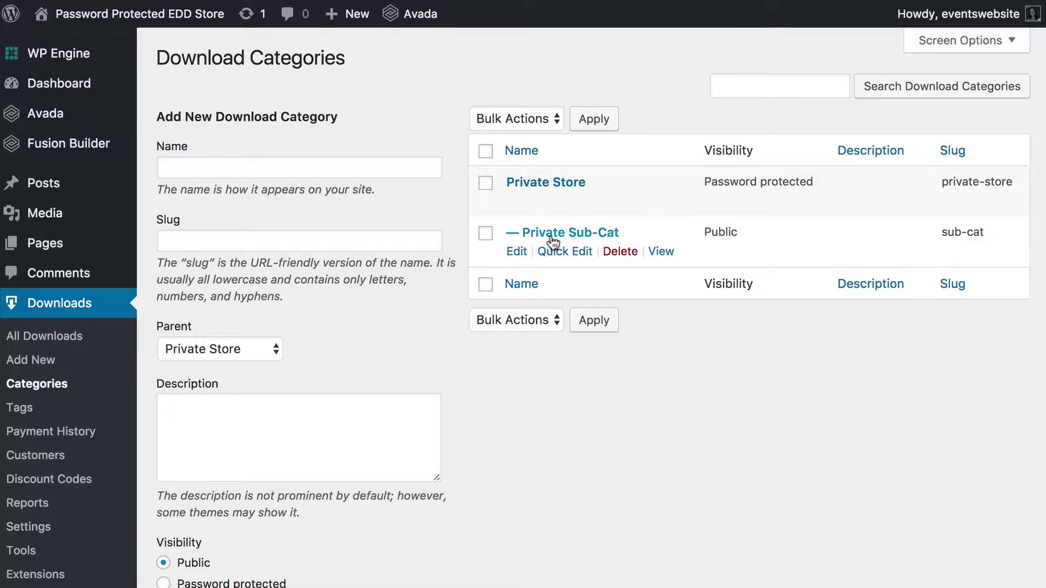
Check Private Store is Password protected and Private Sub-Cat Public, then open All Downloads.
double_click(711, 236)
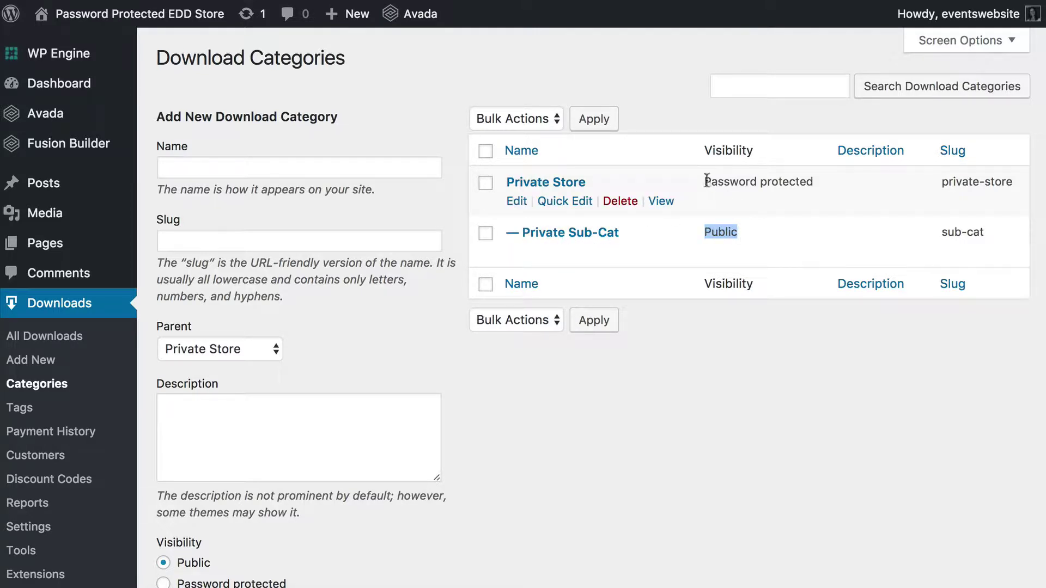
left_click_drag(704, 181, 820, 181)
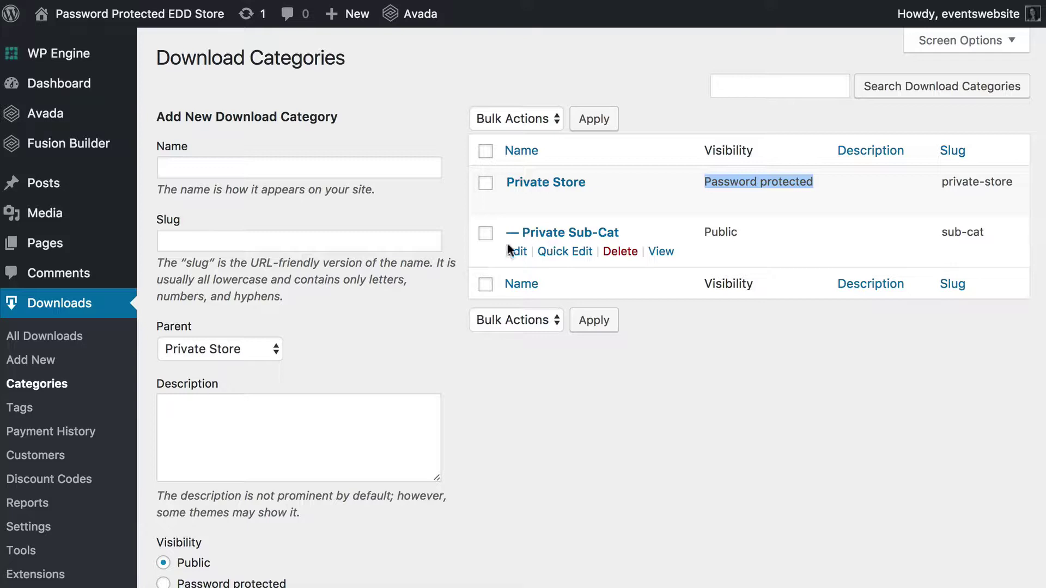
scroll(141, 361, "down", 1)
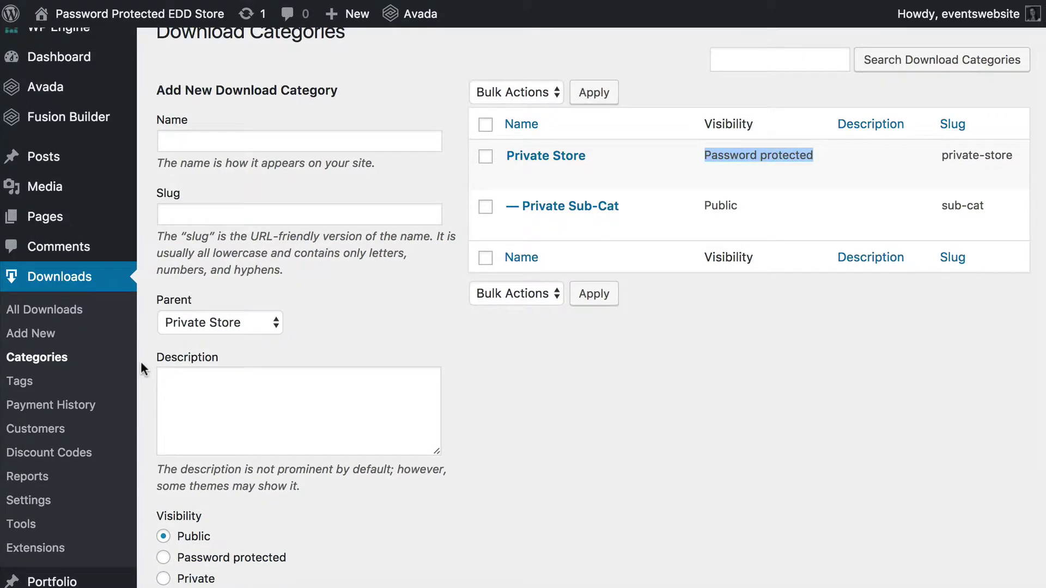
left_click(719, 156)
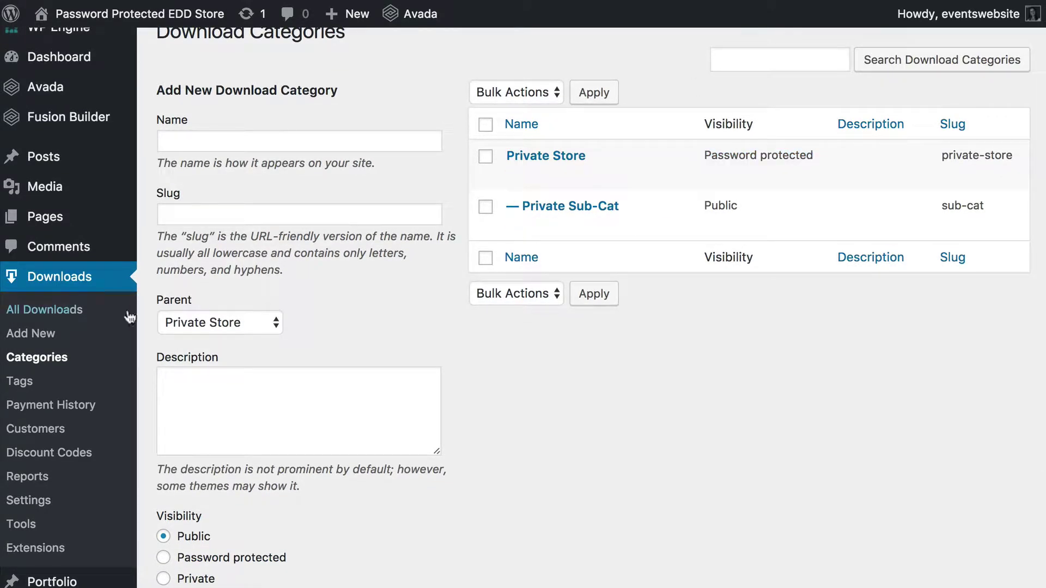
left_click(50, 289)
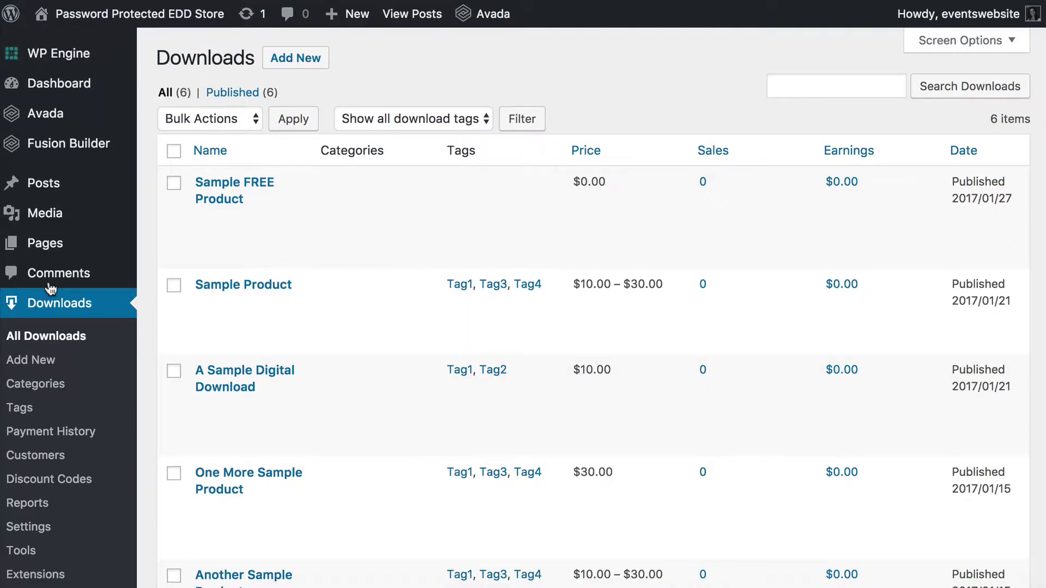
Put Sample FREE Product in both Private Store and Private Sub-Cat.
scroll(254, 338, "down", 3)
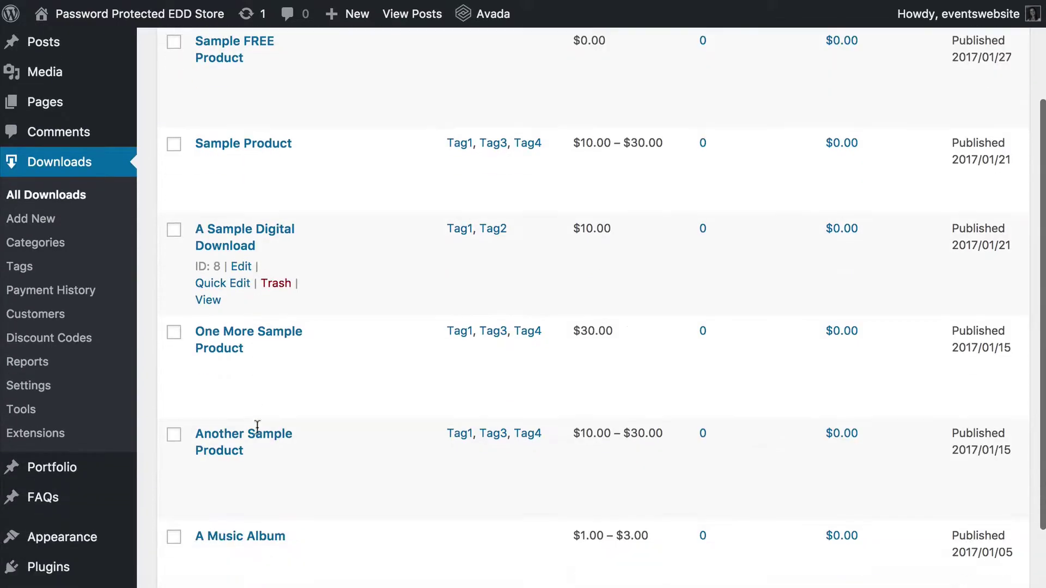
scroll(257, 426, "up", 3)
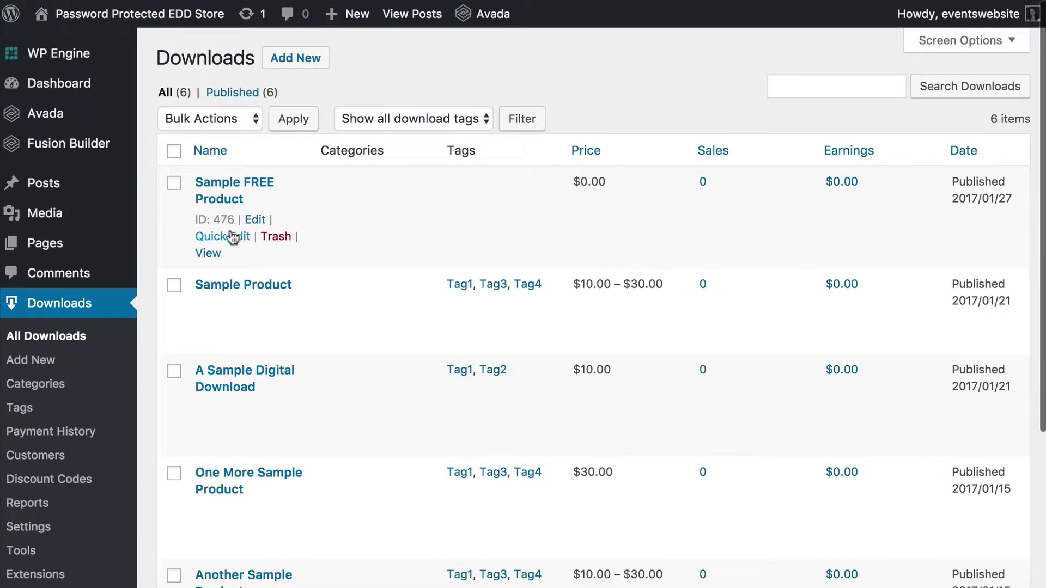
left_click(233, 238)
left_click(524, 213)
left_click(540, 239)
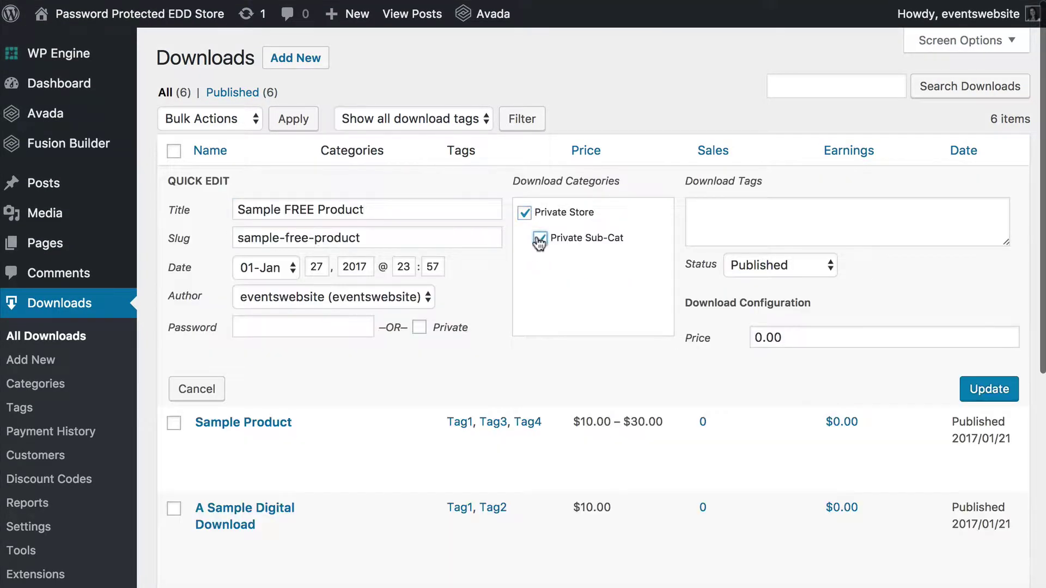
left_click(984, 390)
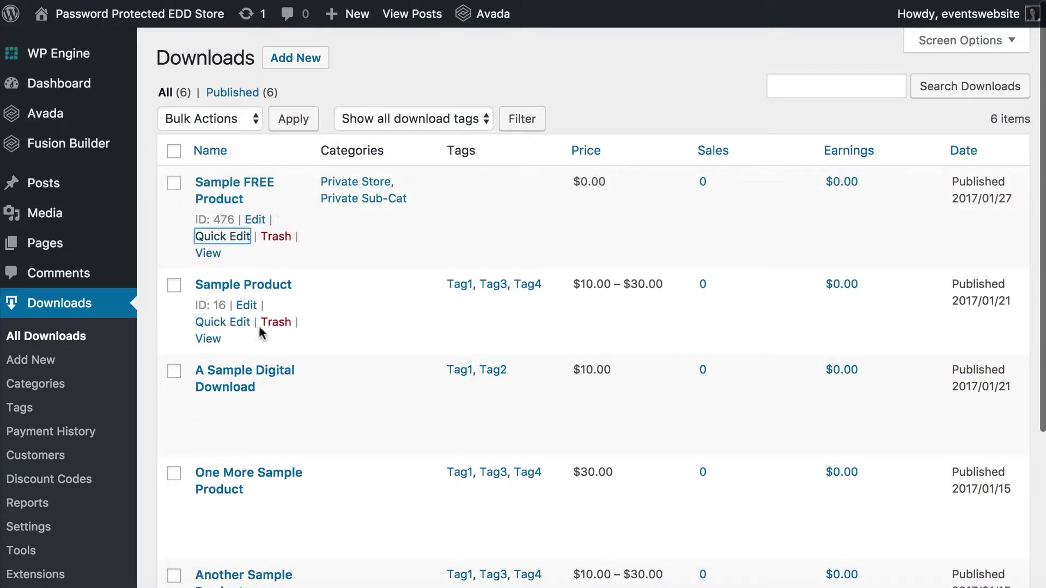
Add Sample Product and A Sample Digital Download to Private Store.
left_click(240, 322)
left_click(524, 315)
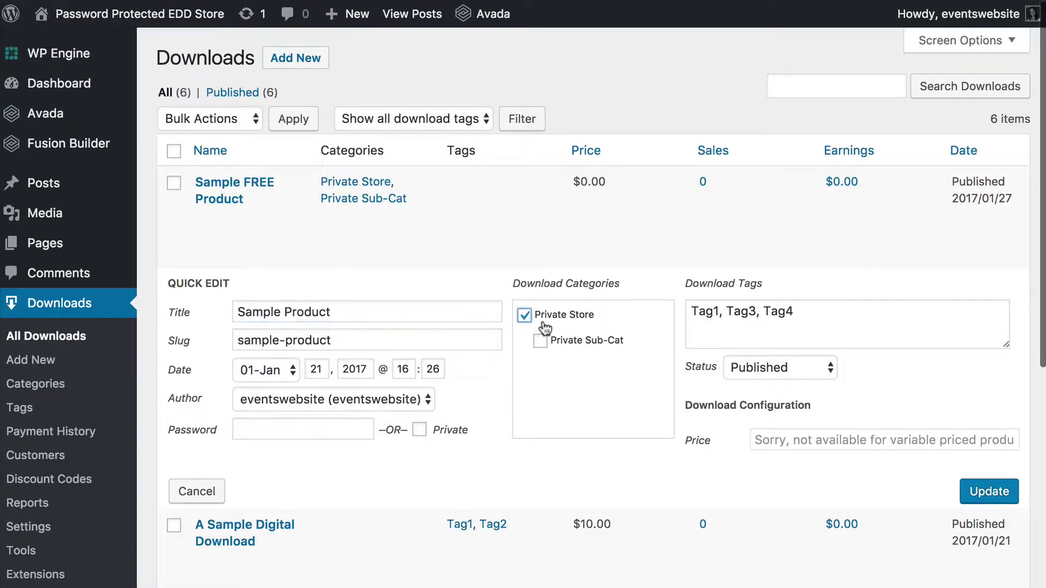
left_click(967, 492)
scroll(418, 315, "down", 2)
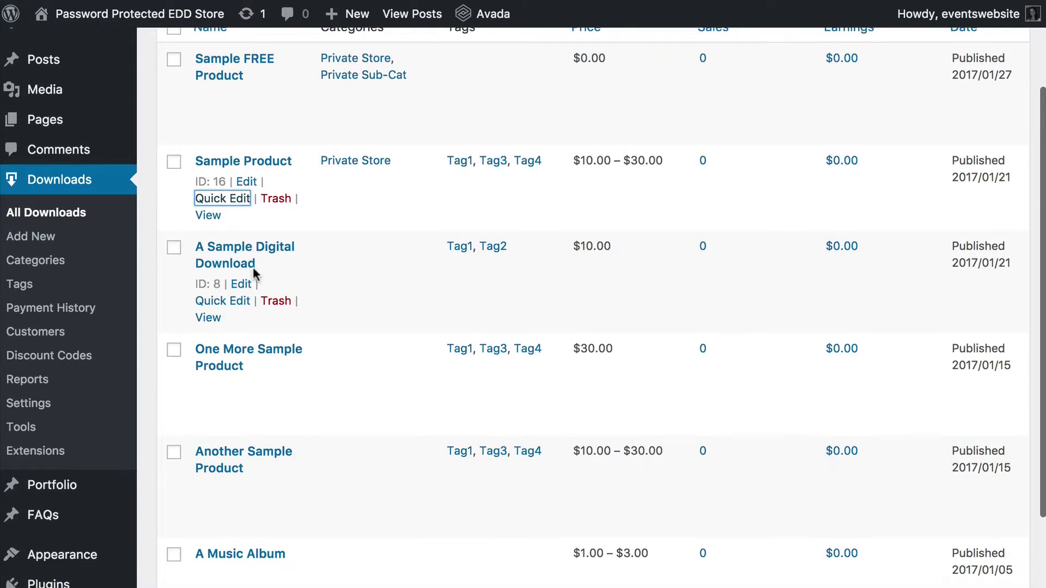
left_click(219, 302)
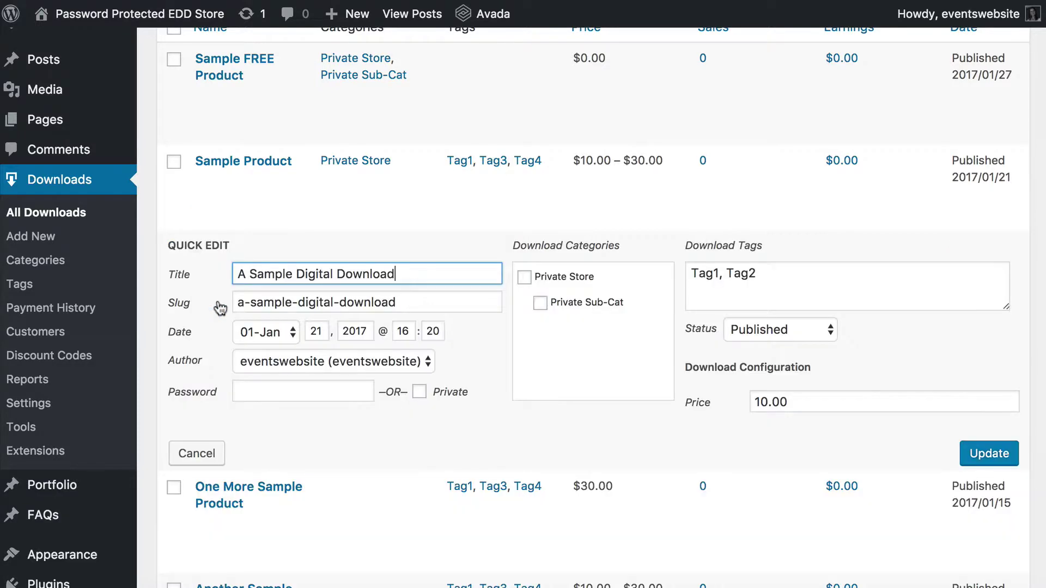
left_click(524, 277)
left_click(981, 453)
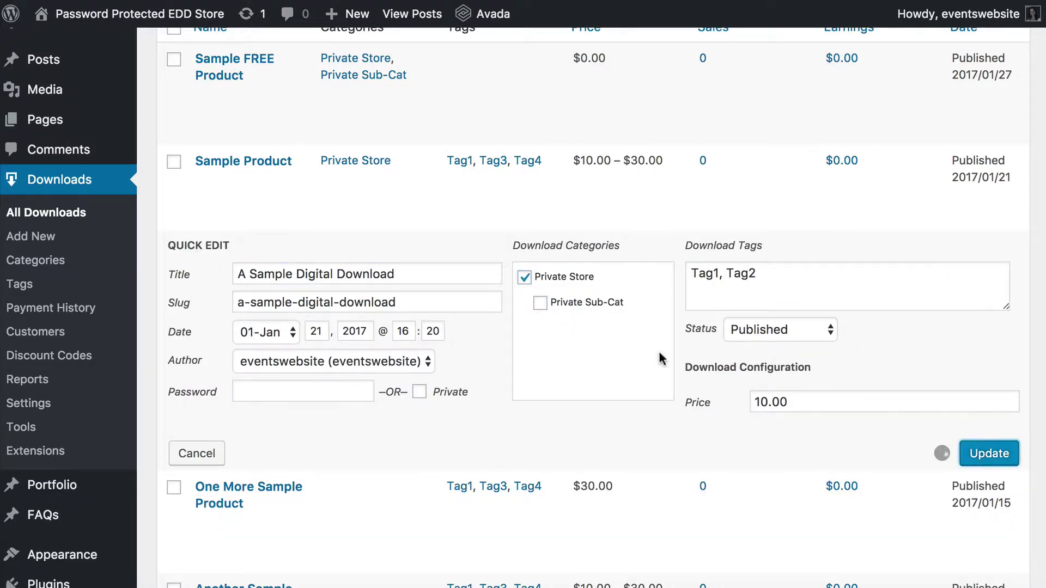
Put One More Sample Product in both categories and Another Sample Product in Private Sub-Cat.
left_click(224, 299)
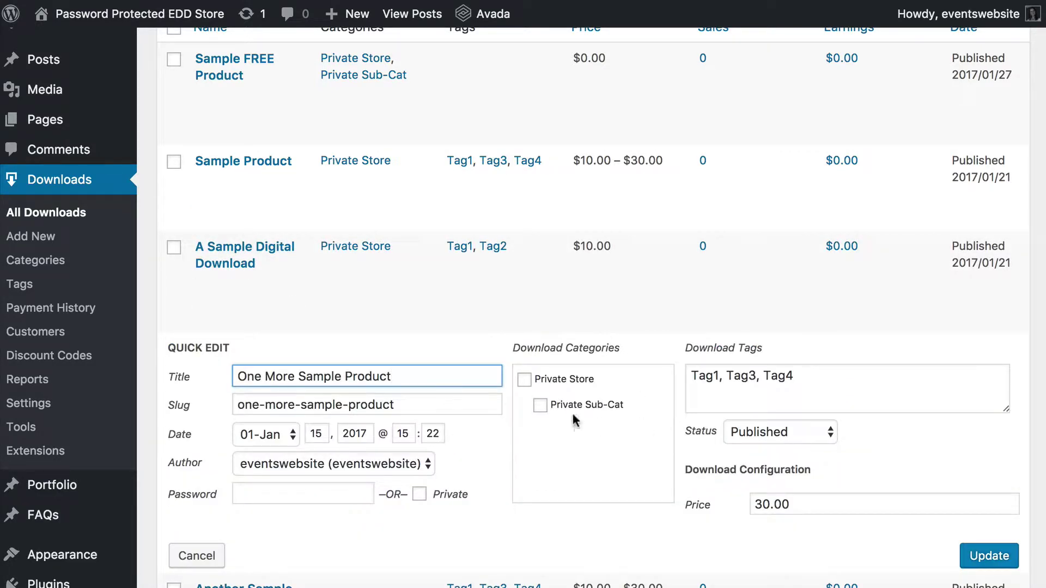
left_click(541, 406)
left_click(524, 380)
left_click(988, 555)
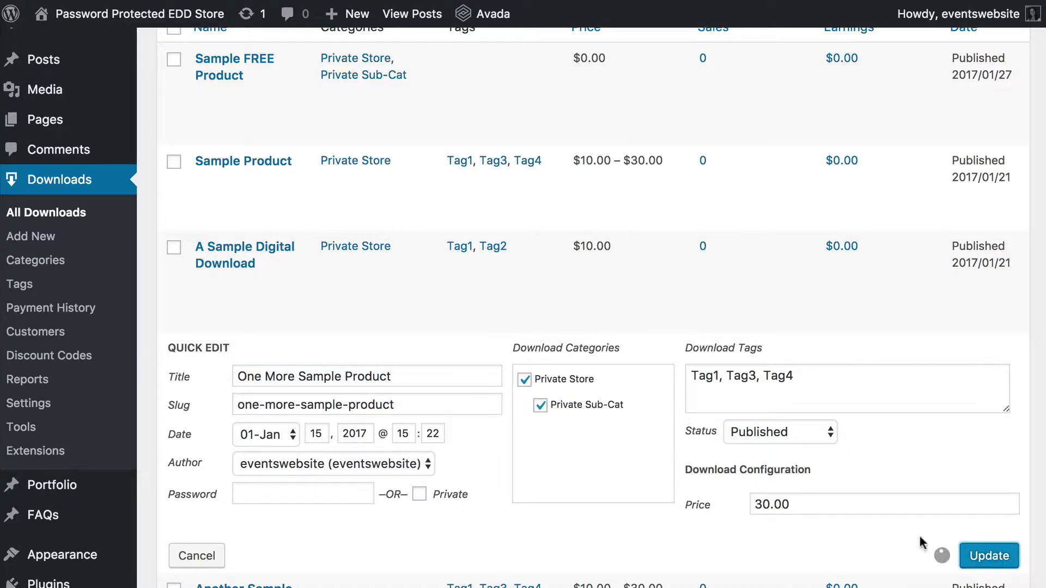
scroll(263, 379, "down", 5)
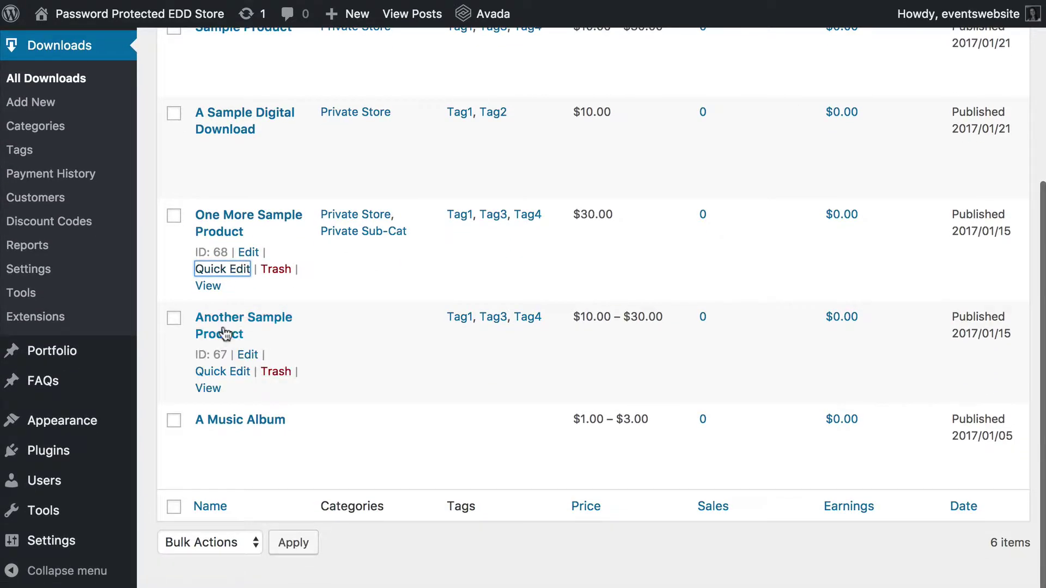
left_click(227, 371)
left_click(541, 374)
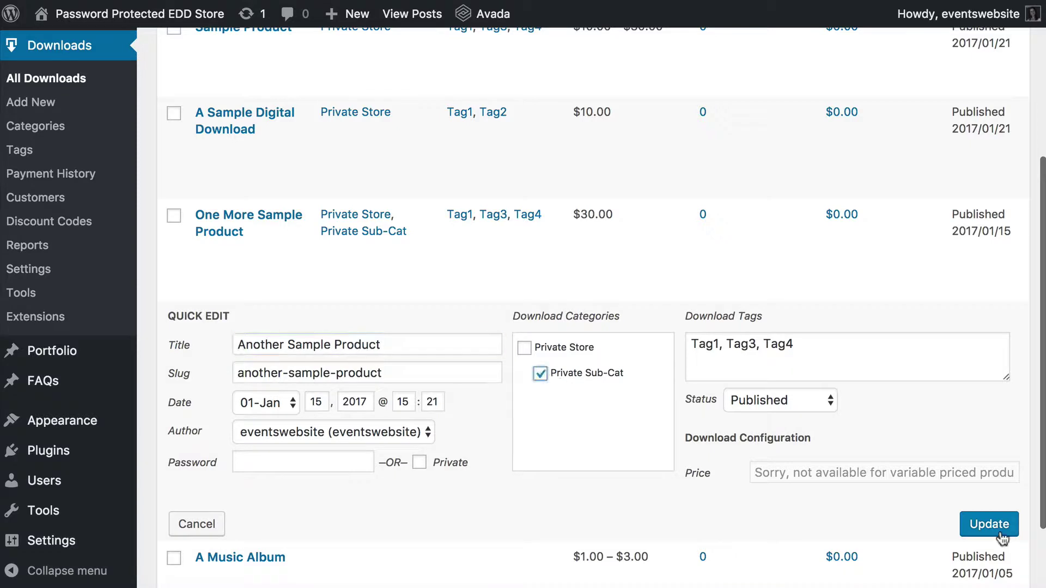
left_click(987, 524)
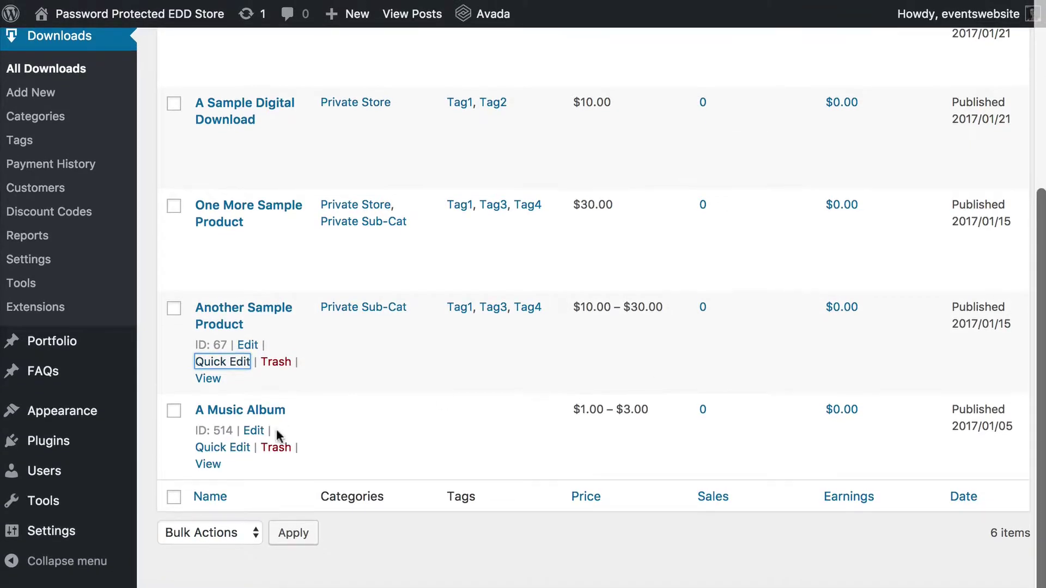
Add A Music Album to Private Store.
left_click(233, 446)
left_click(524, 440)
scroll(893, 495, "down", 3)
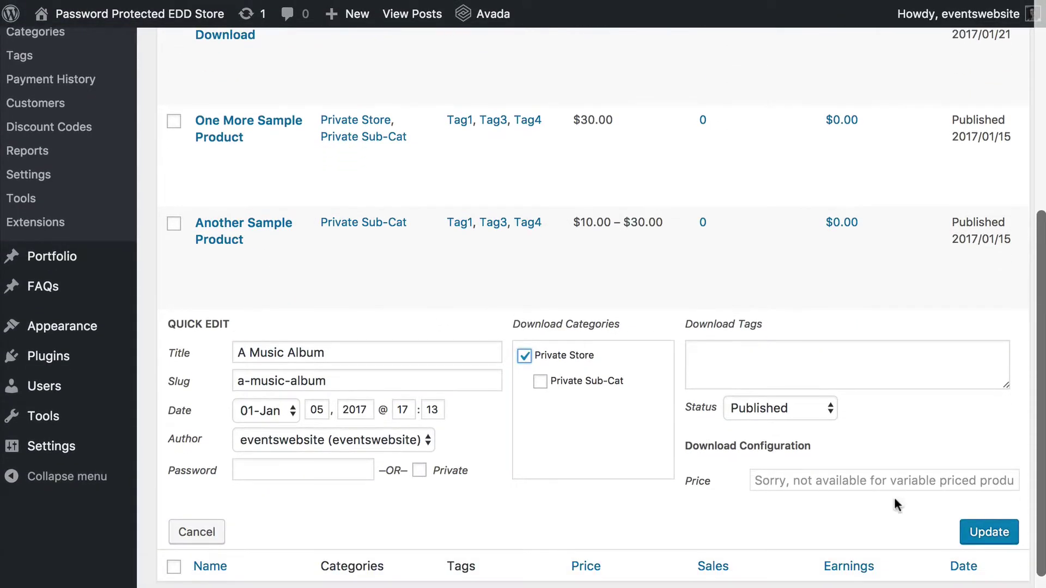
left_click(975, 531)
scroll(715, 286, "up", 5)
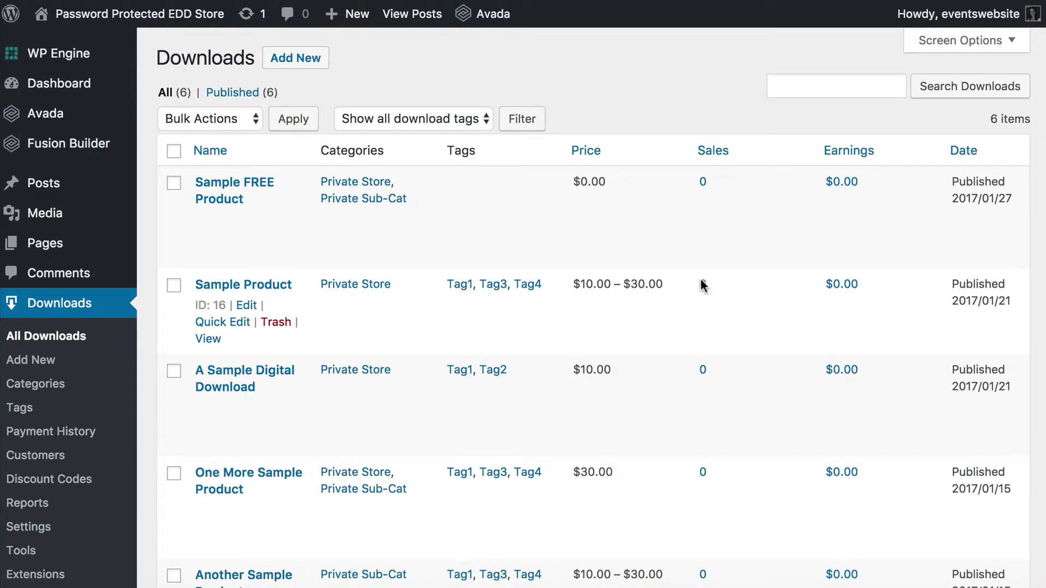
scroll(479, 254, "down", 4)
scroll(371, 564, "up", 10)
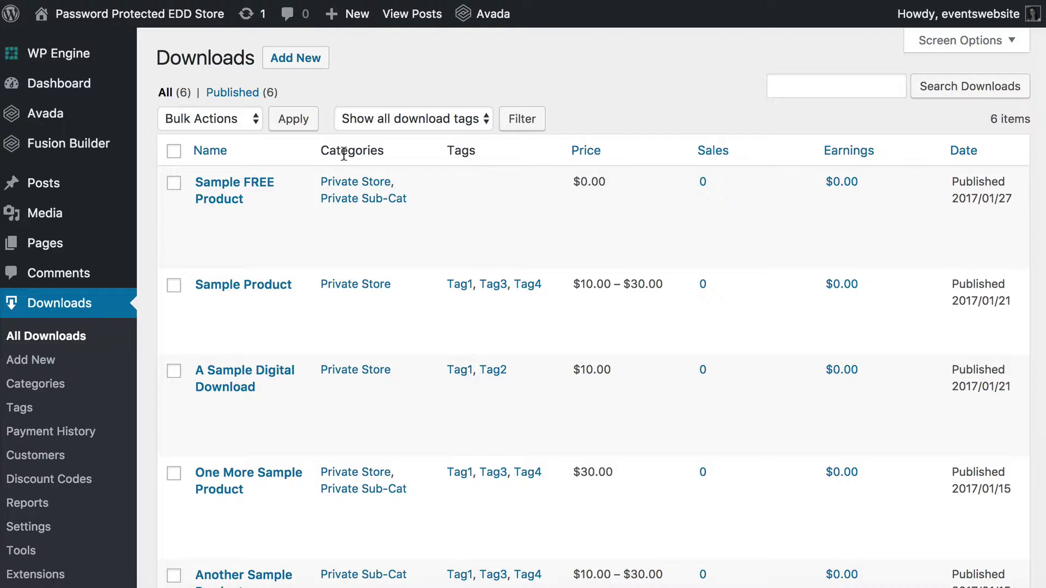
left_click(39, 386)
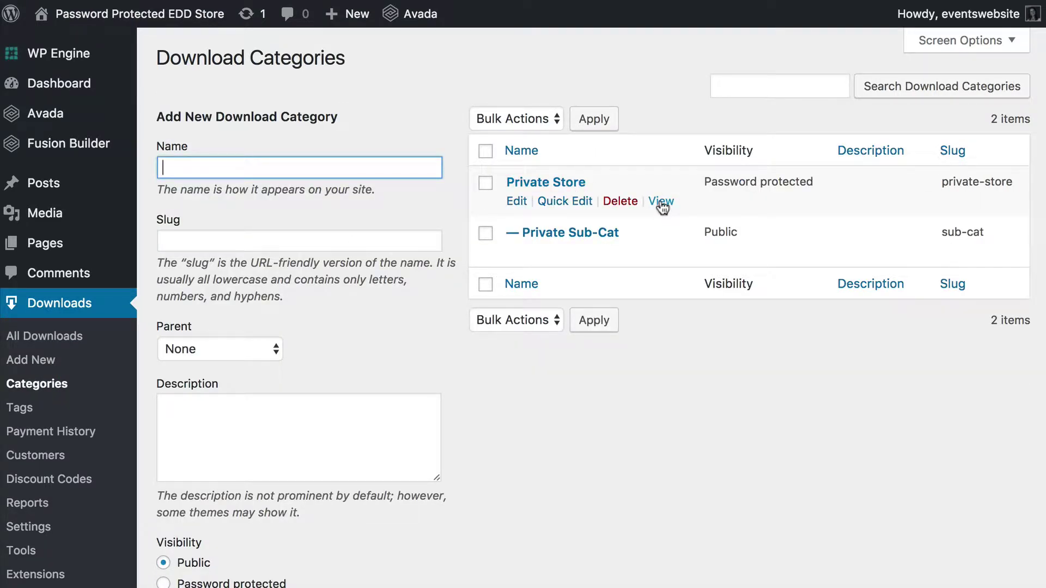
left_click(666, 201)
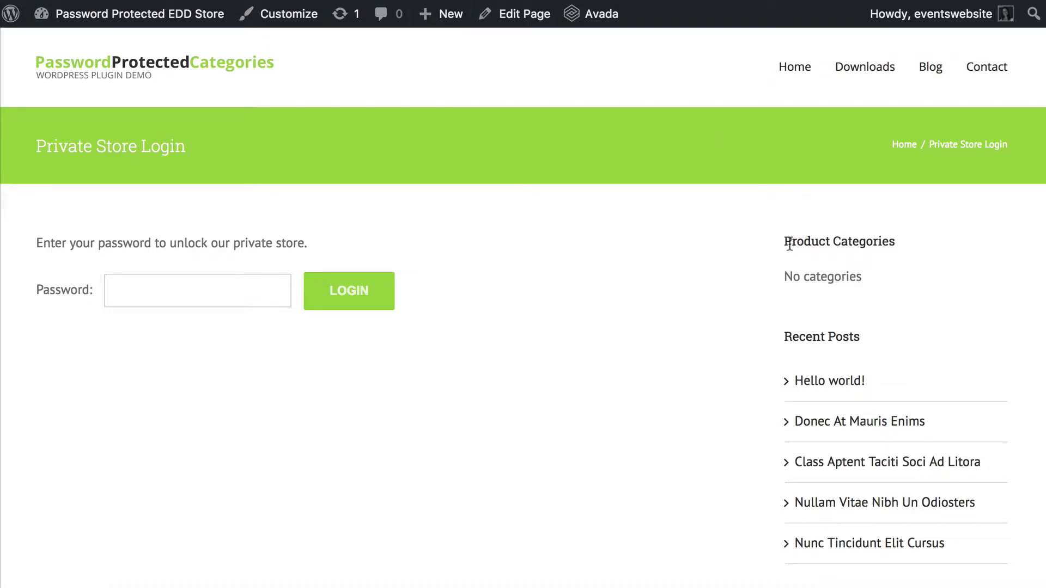
left_click_drag(784, 241, 931, 285)
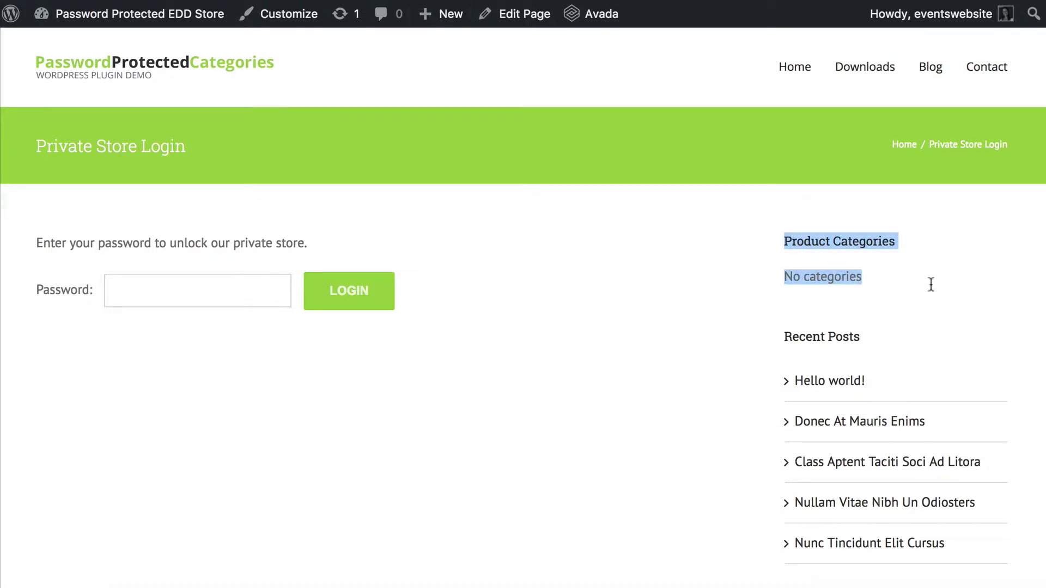
left_click(811, 283)
left_click_drag(785, 277, 883, 278)
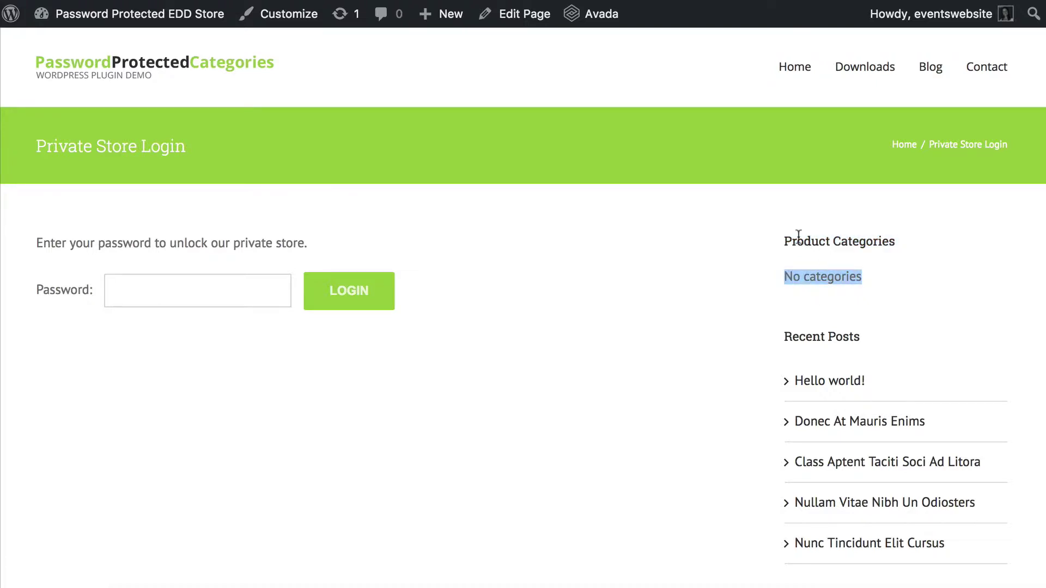
left_click_drag(784, 237, 904, 286)
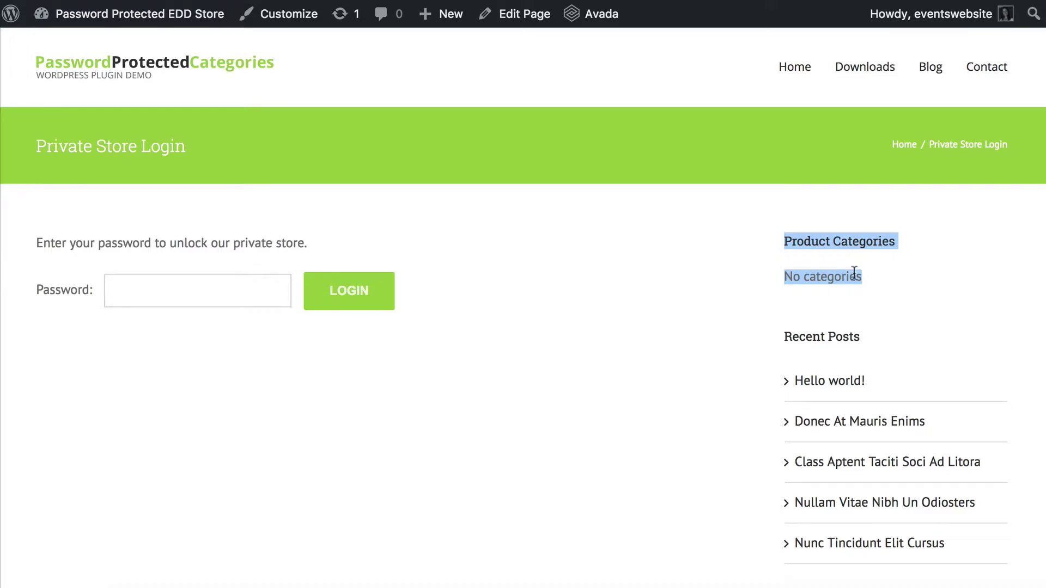
left_click_drag(866, 279, 785, 244)
left_click(812, 267)
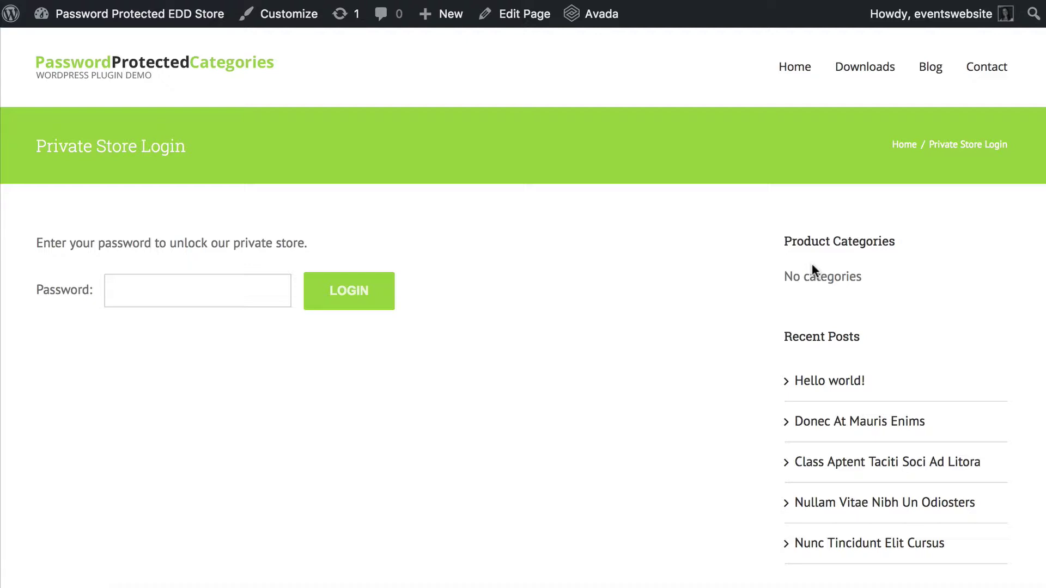
left_click_drag(785, 238, 872, 279)
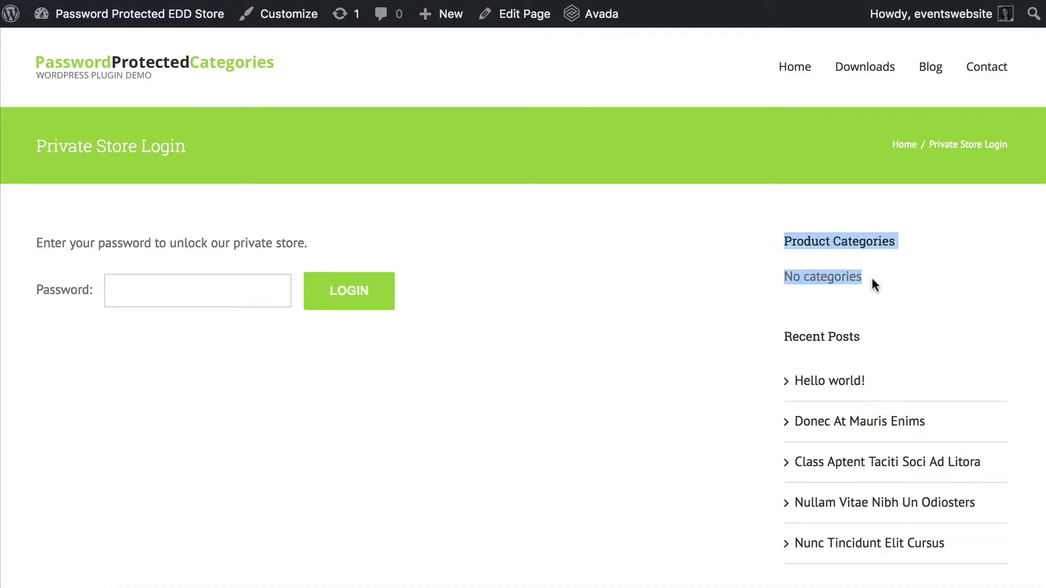
left_click(795, 262)
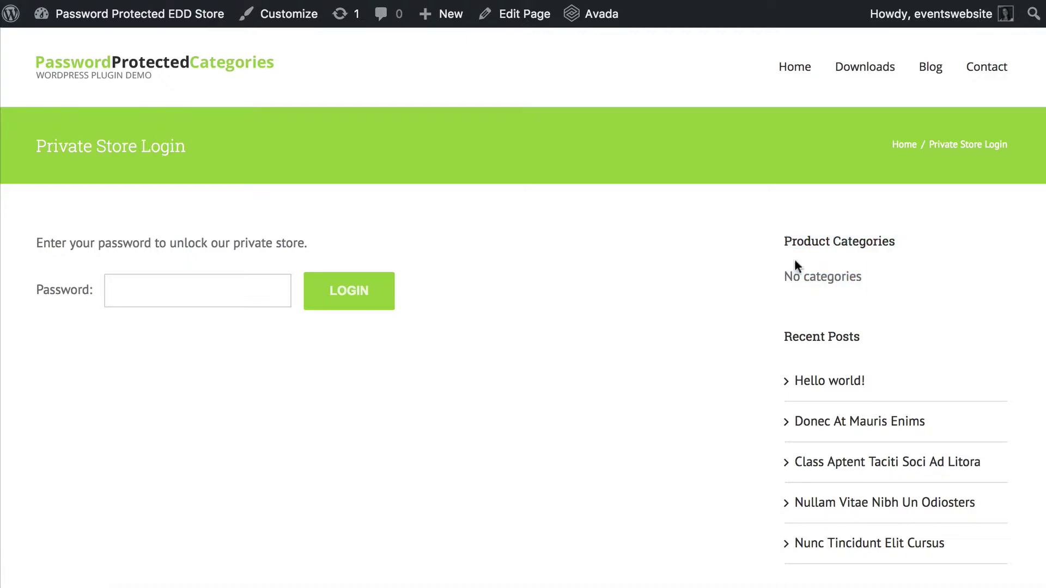
left_click_drag(784, 281, 881, 280)
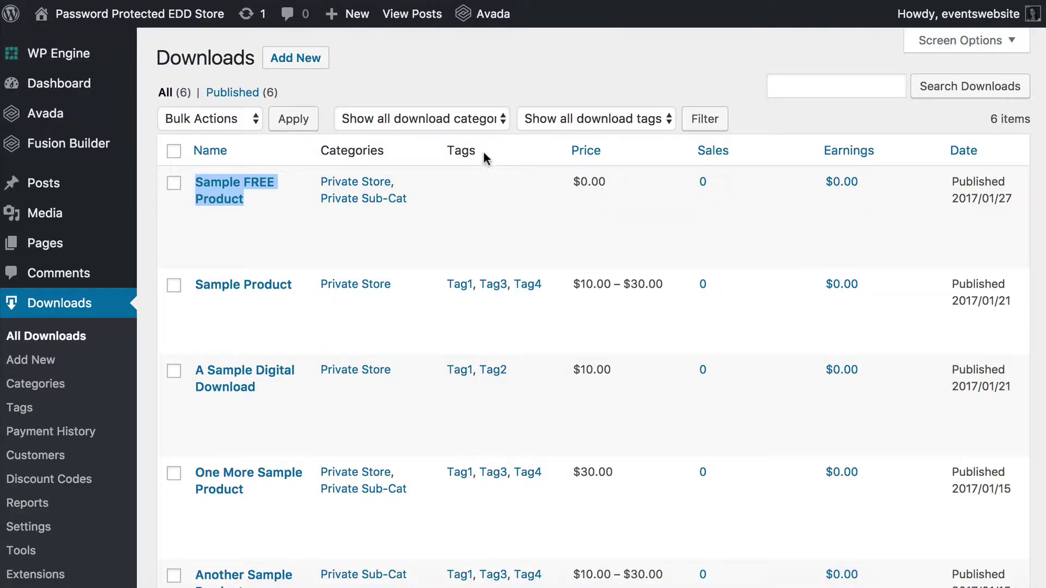
left_click(573, 40)
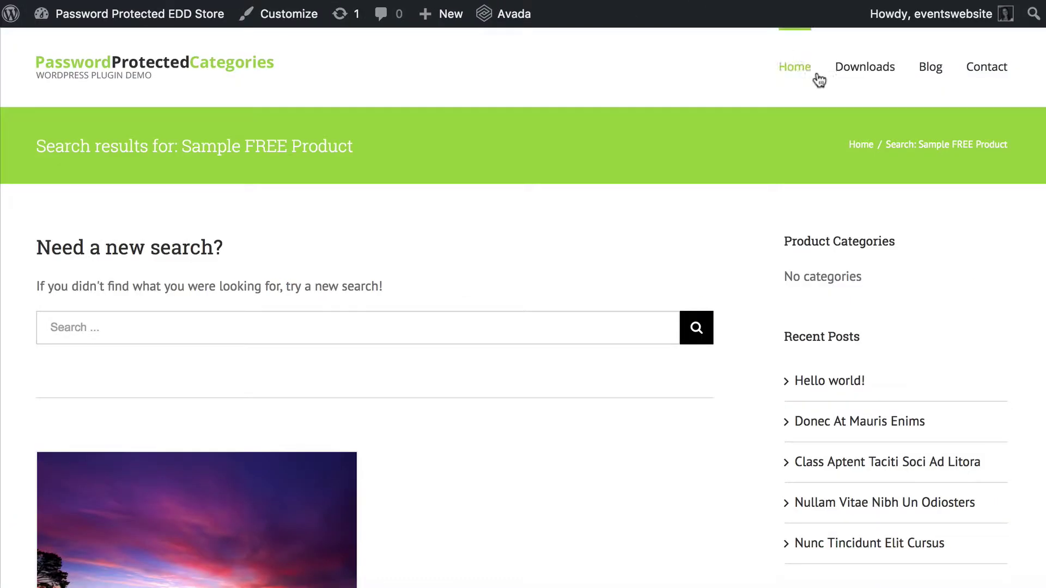
left_click(863, 72)
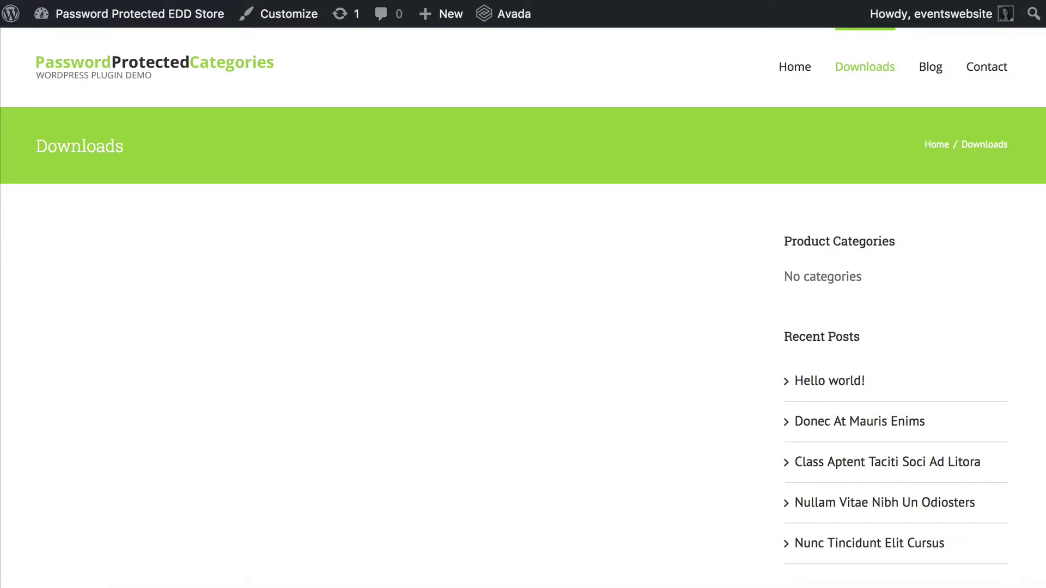
key("ctrl+Tab")
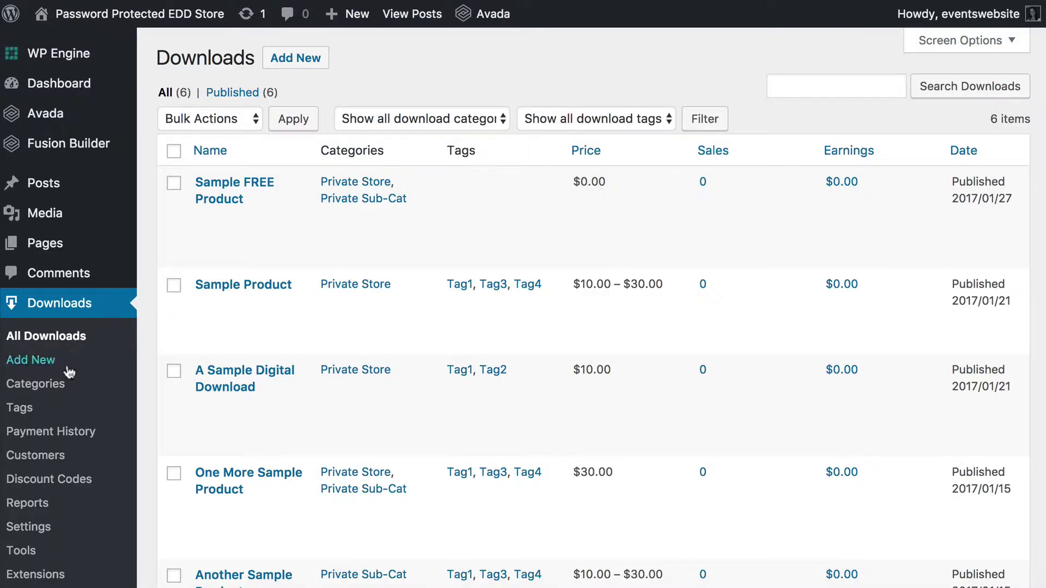
Look over the Download Categories list, then go to Appearance > Widgets.
left_click(39, 387)
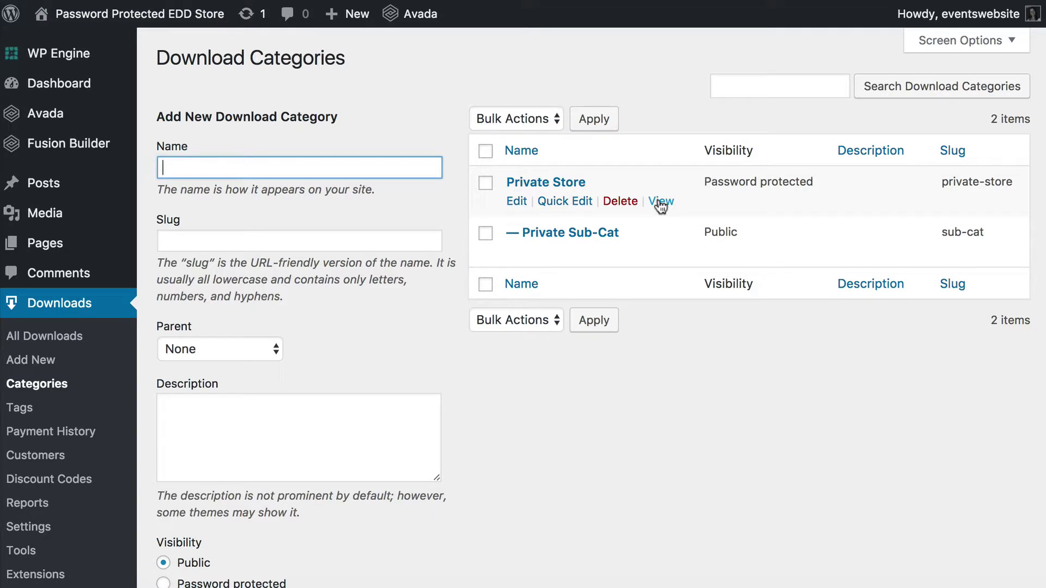
scroll(309, 371, "down", 3)
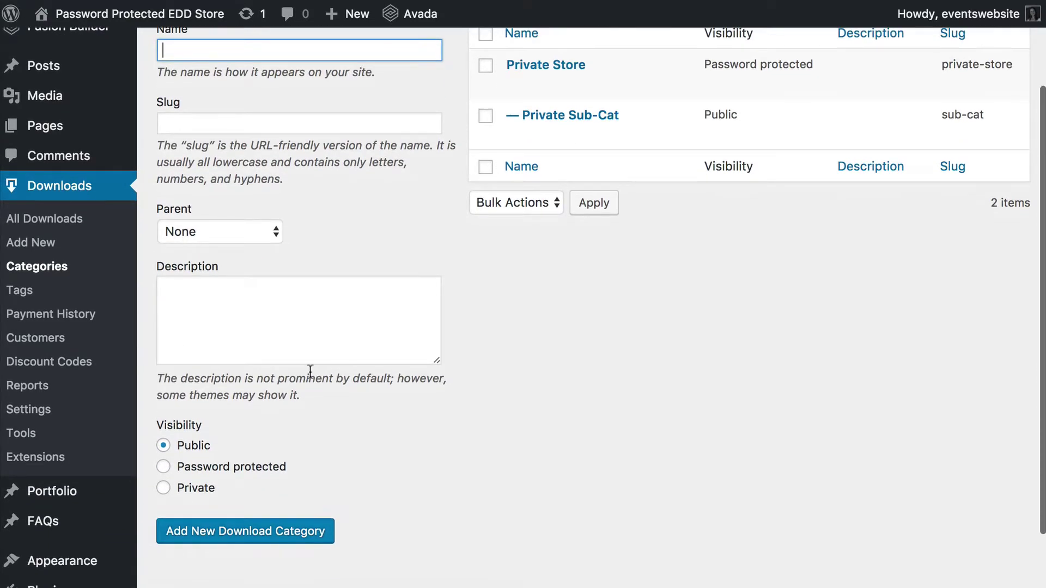
scroll(309, 370, "down", 3)
mouse_move(68, 455)
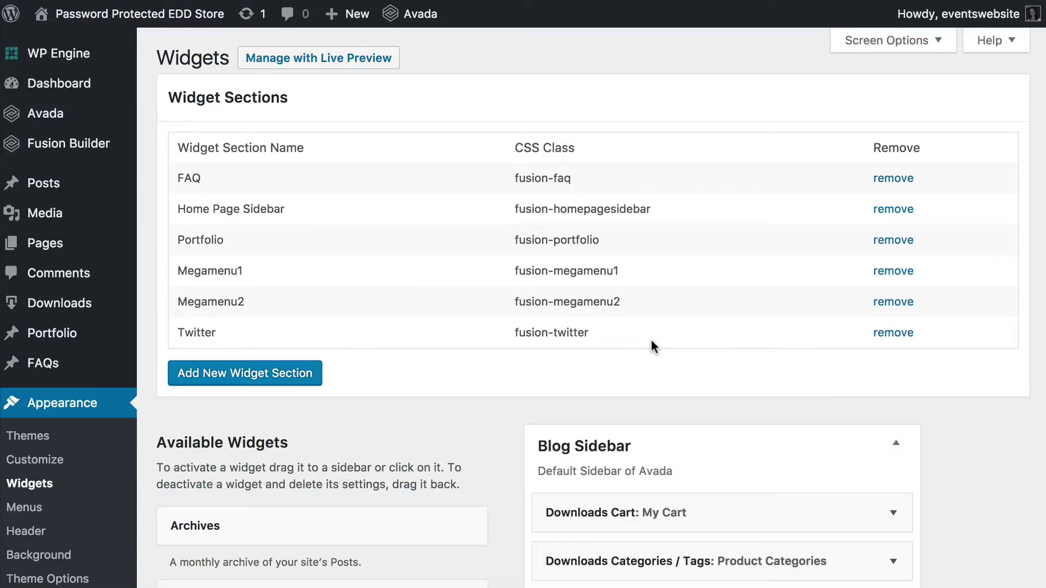
Delete the Product Categories widget from the Blog Sidebar.
scroll(651, 337, "down", 7)
scroll(650, 338, "down", 2)
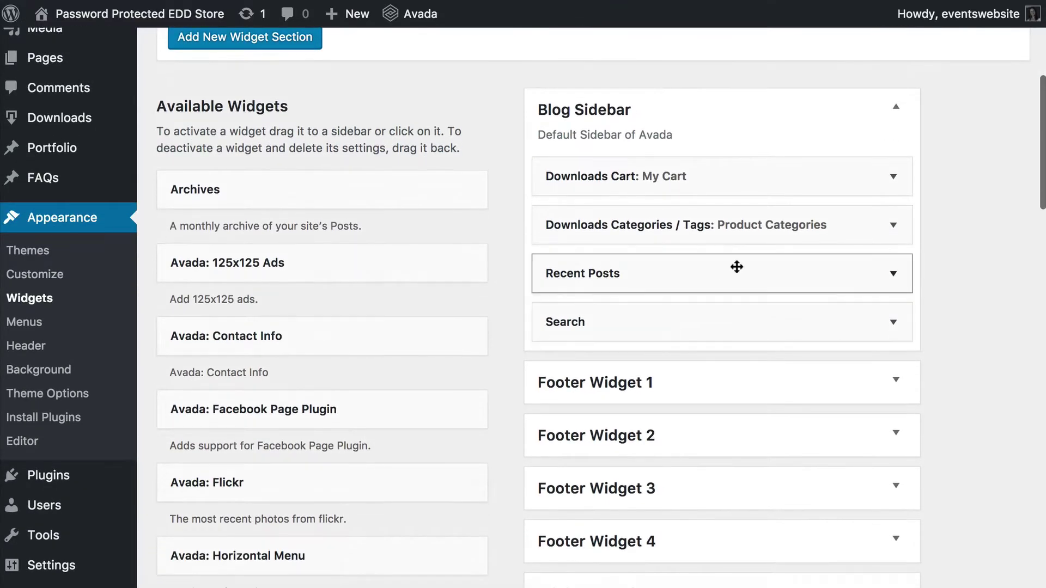
left_click(894, 223)
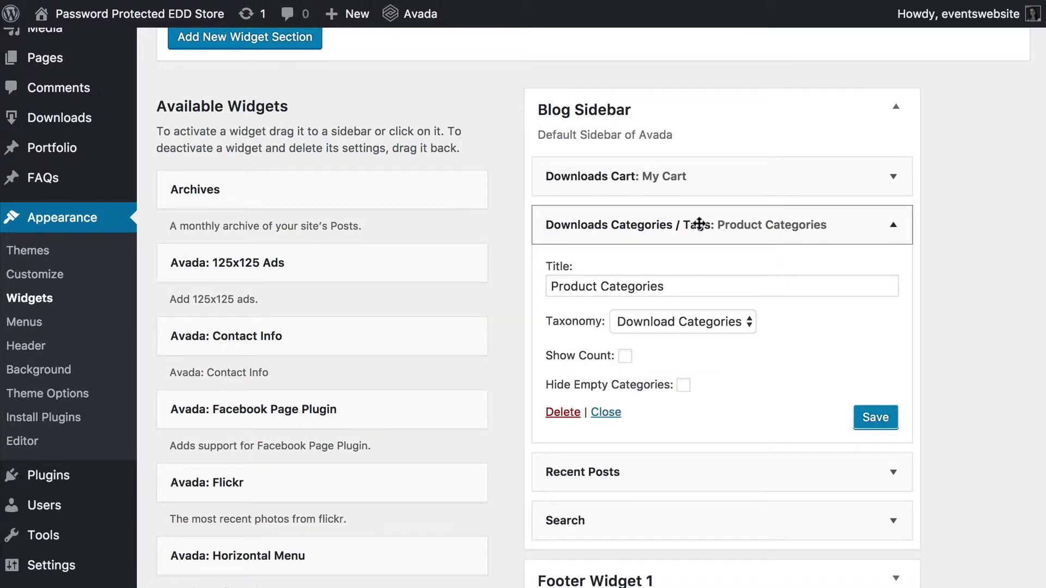
left_click(561, 413)
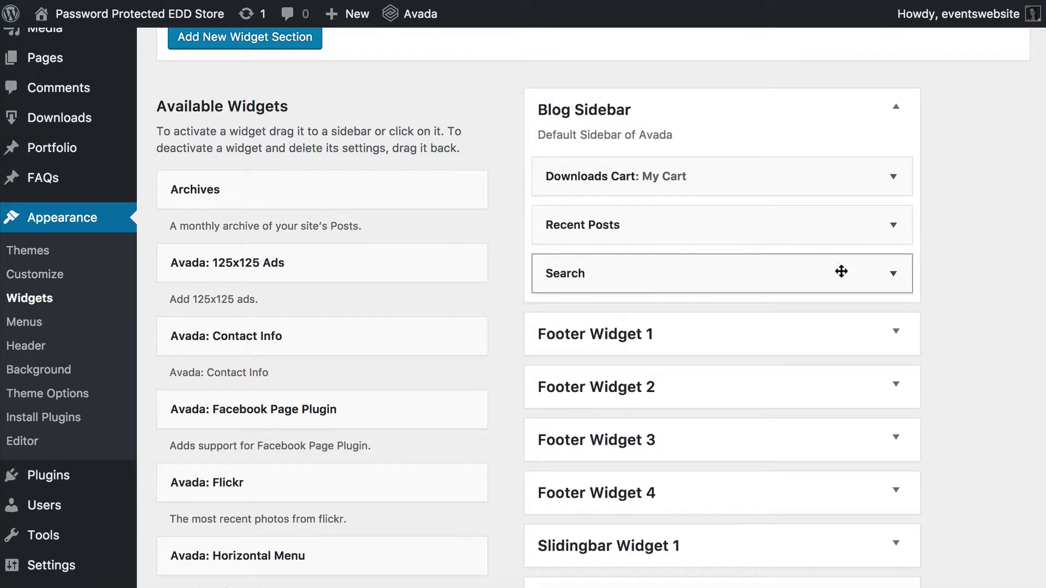
Re-save the My Cart widget with Hide if cart is empty enabled.
left_click(894, 178)
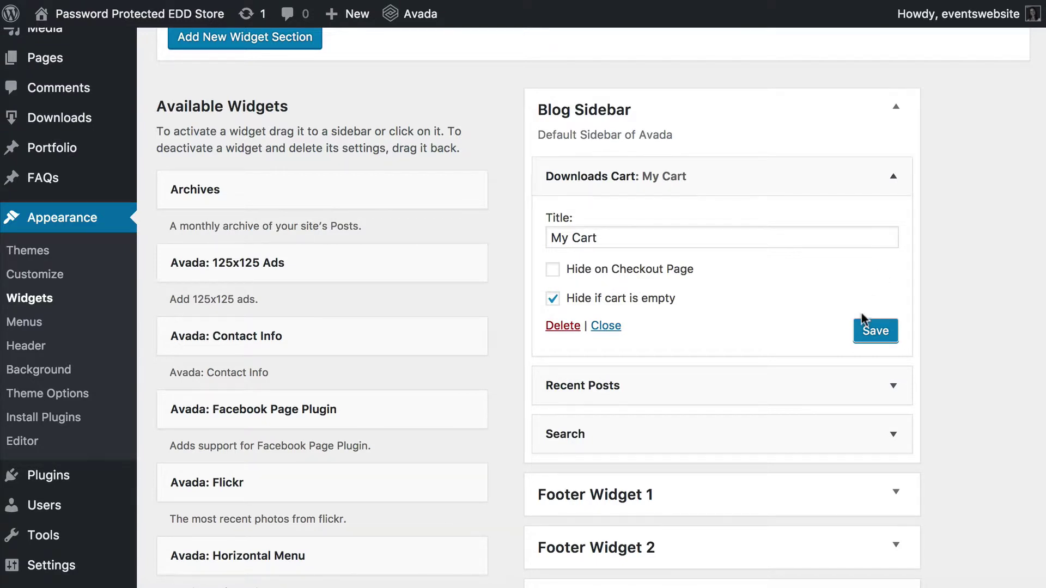
left_click(872, 332)
left_click(894, 176)
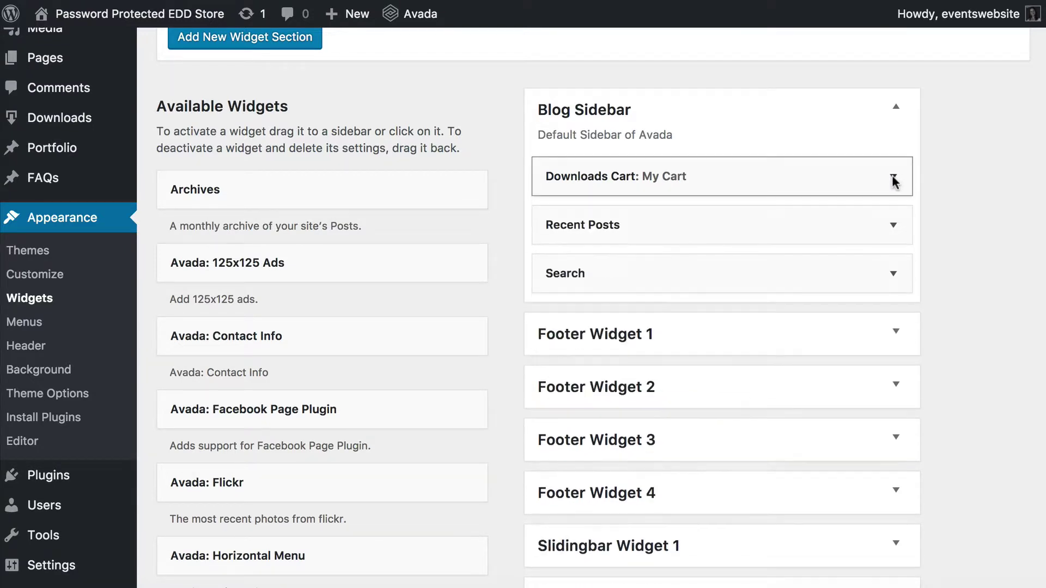
scroll(334, 507, "down", 12)
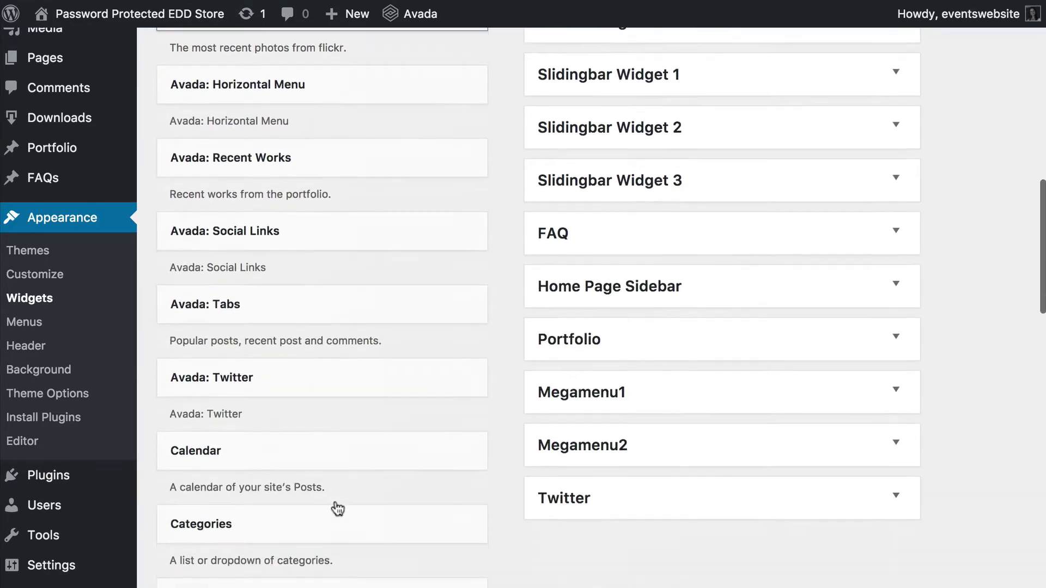
scroll(338, 509, "down", 12)
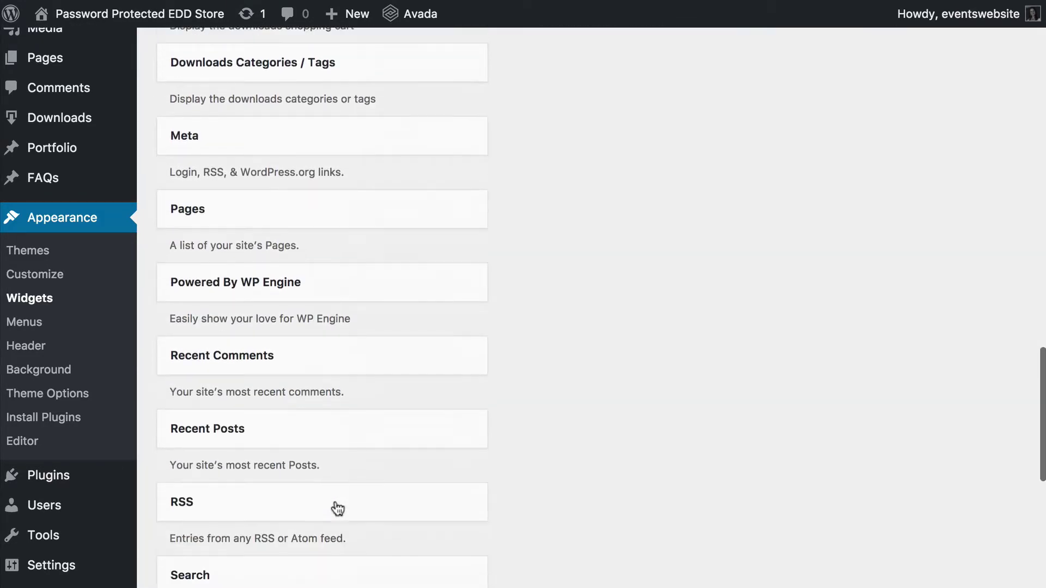
scroll(338, 508, "down", 3)
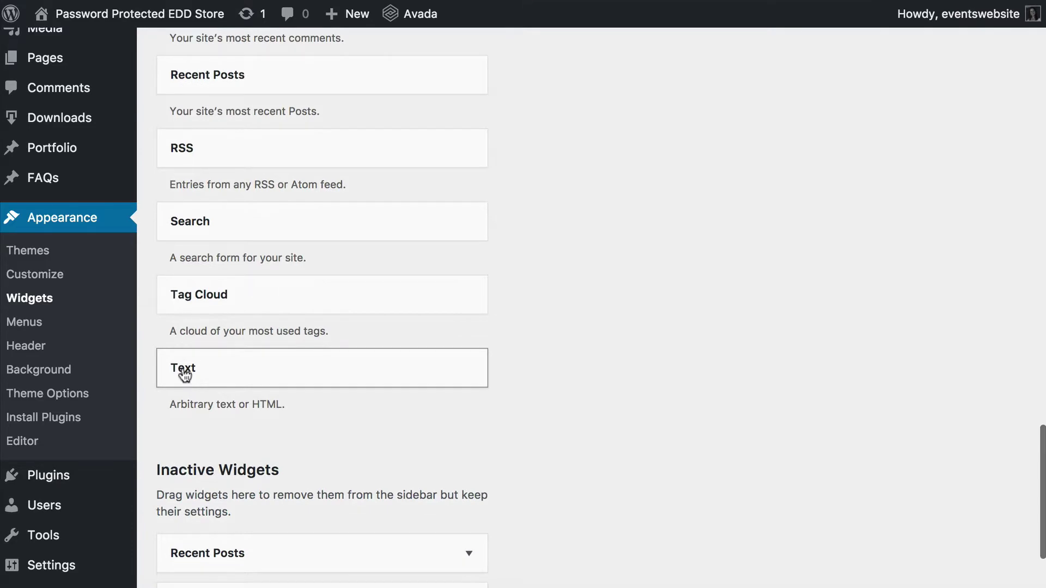
Add a Text widget to the Blog Sidebar.
left_click_drag(185, 372, 555, 136)
left_click_drag(599, 22, 567, 509)
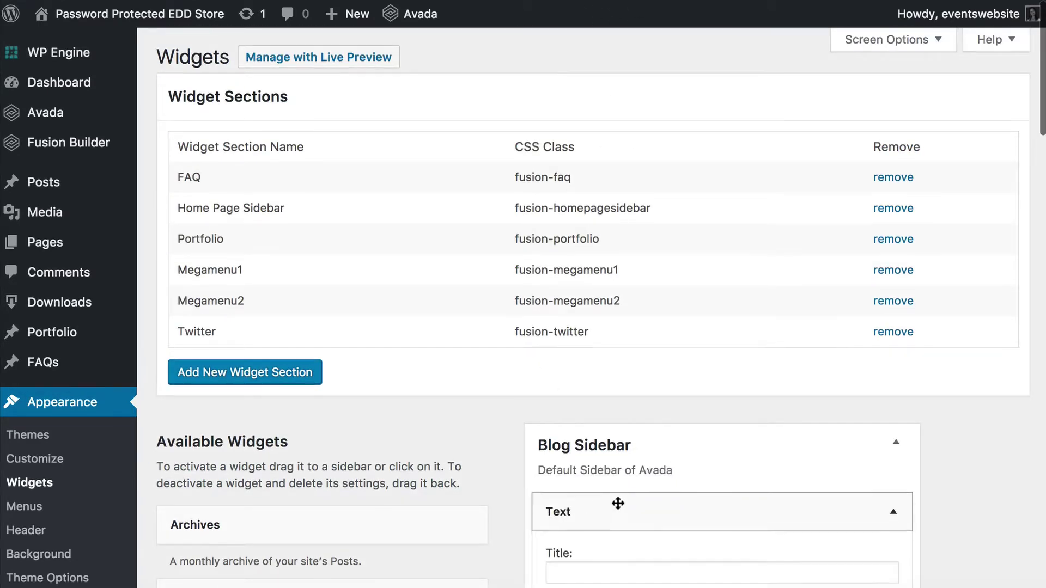
scroll(616, 502, "down", 5)
left_click(585, 374)
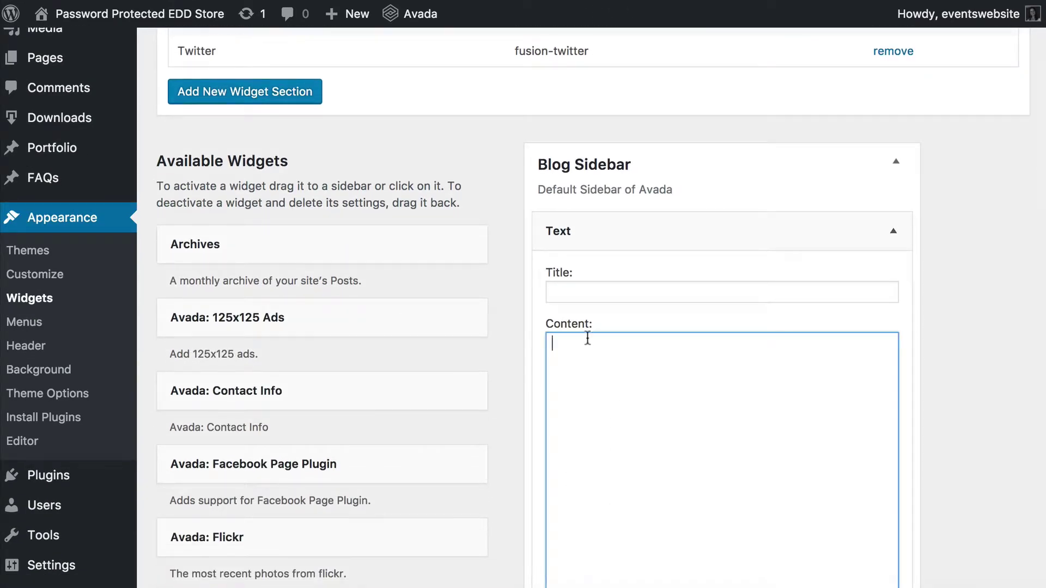
Title the Text widget 'Private Store Login' with content [category_login] and save it.
left_click(573, 290)
type("Private ")
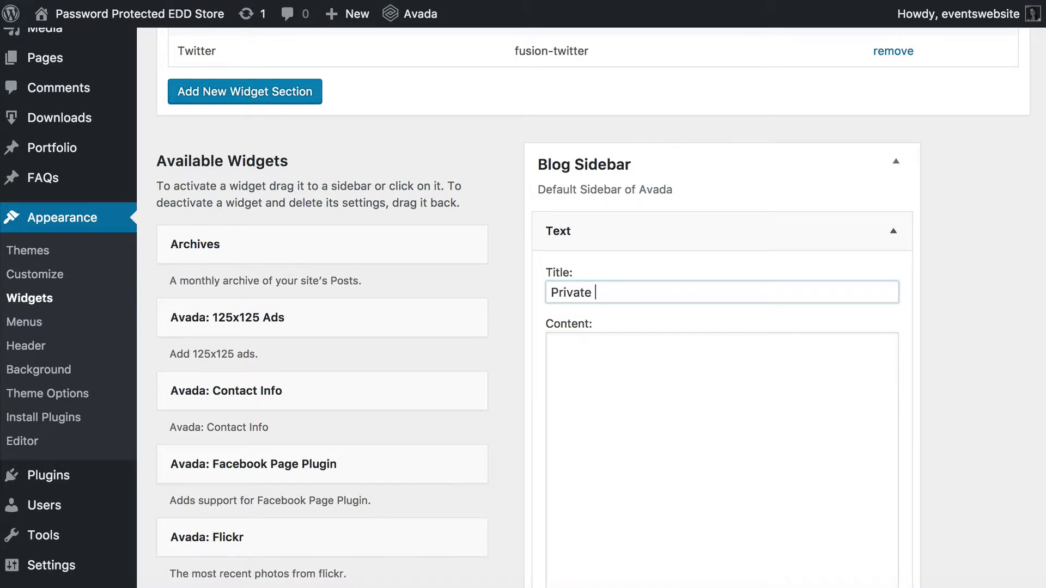
type("Store Login")
left_click(622, 366)
type("[")
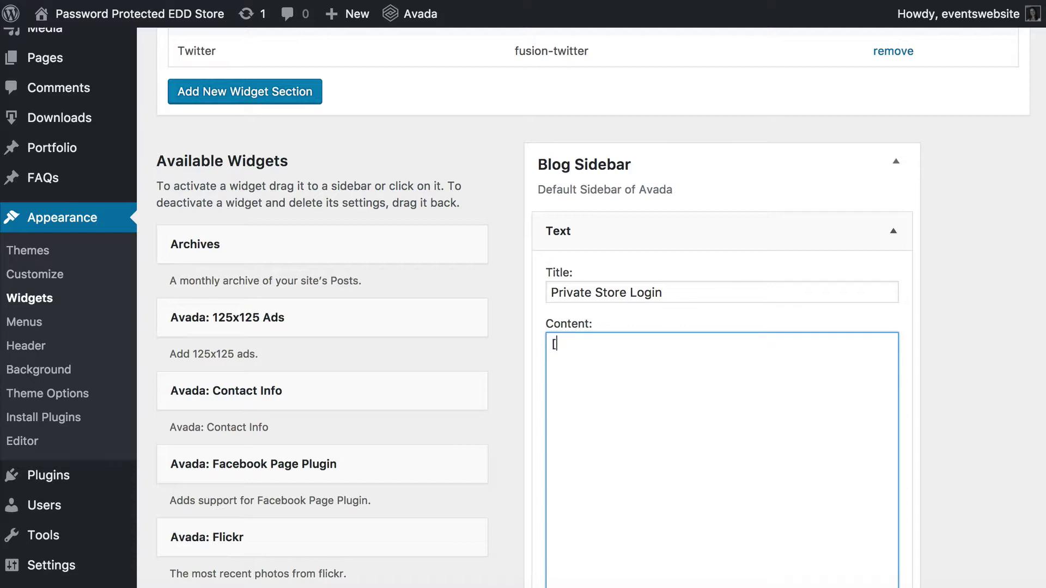
type("category_login]")
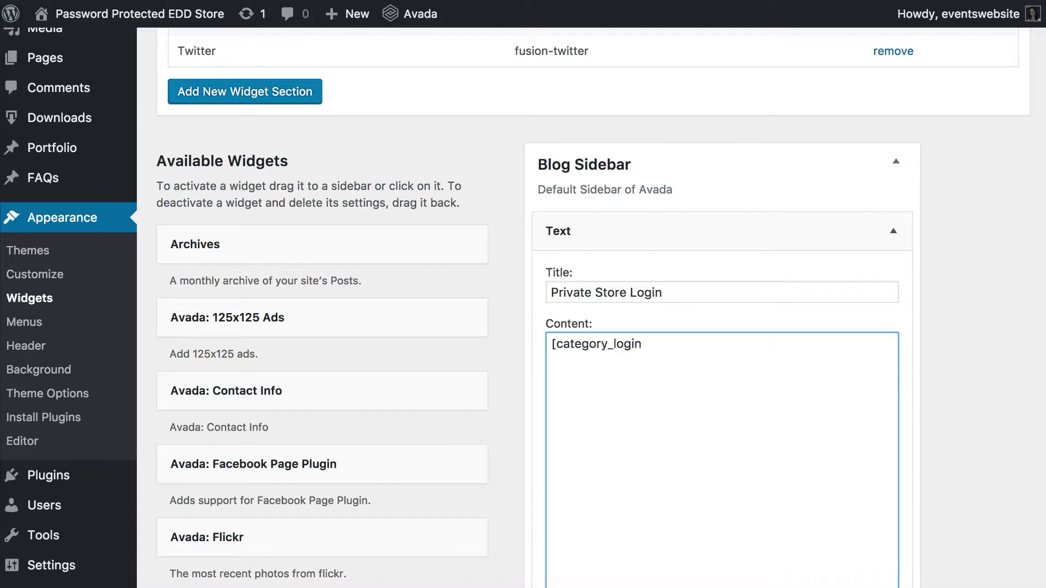
left_click(551, 344)
scroll(662, 349, "down", 3)
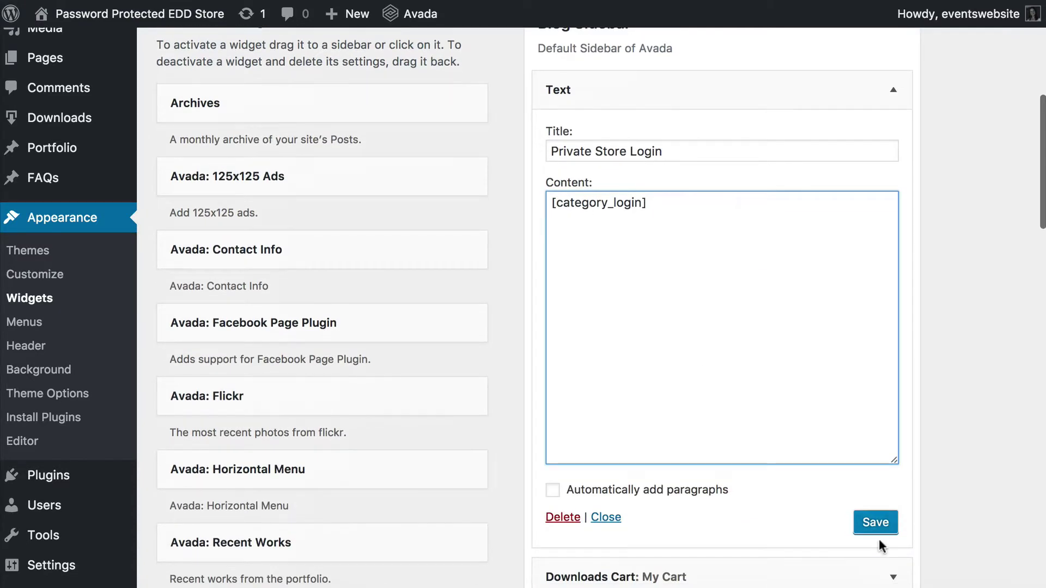
left_click(877, 523)
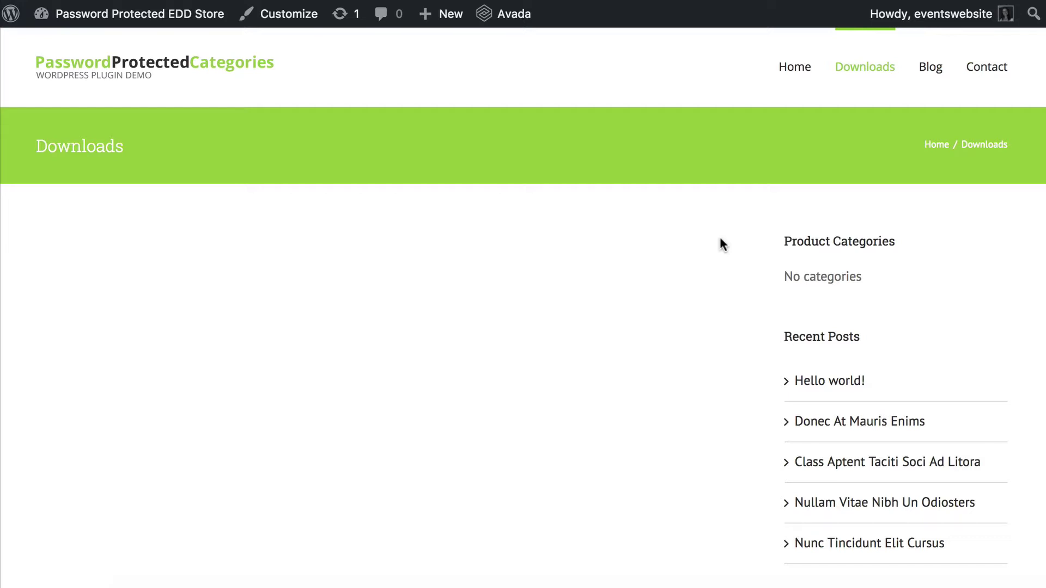
Reload the Downloads page and try the Private Store Login password field.
key("super+r")
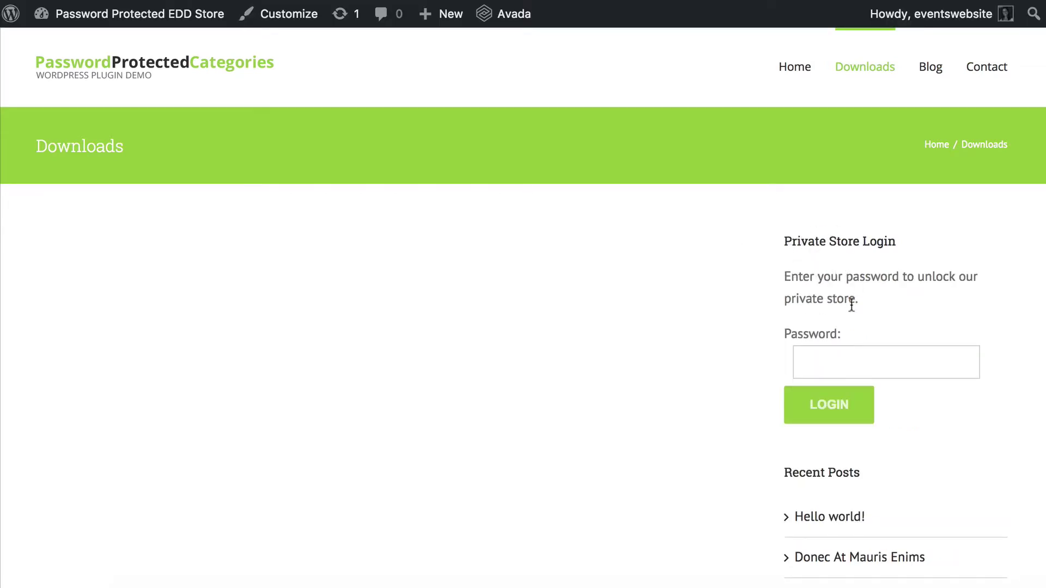
left_click(839, 360)
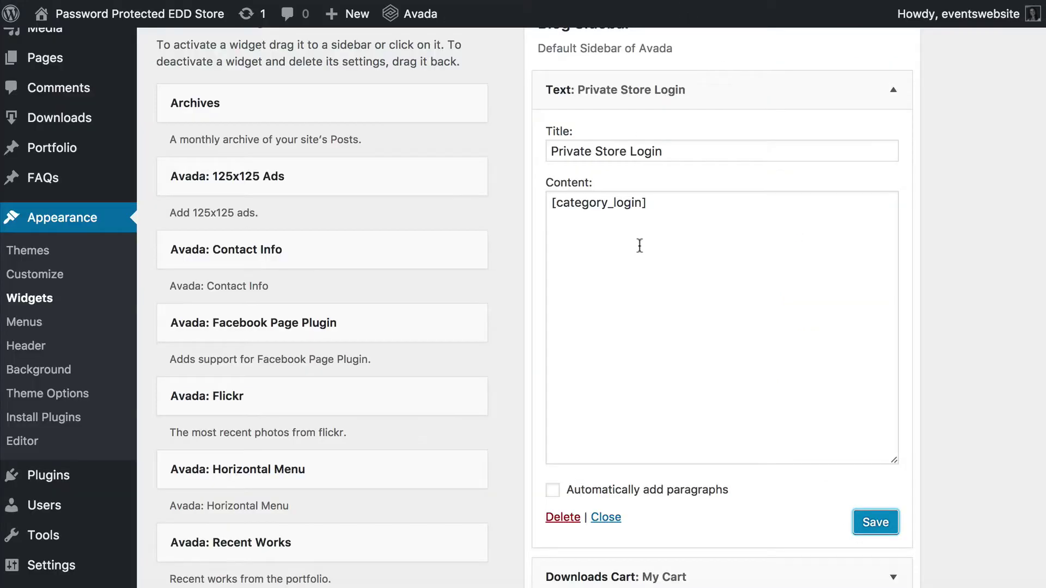
left_click(670, 213)
key("super+a")
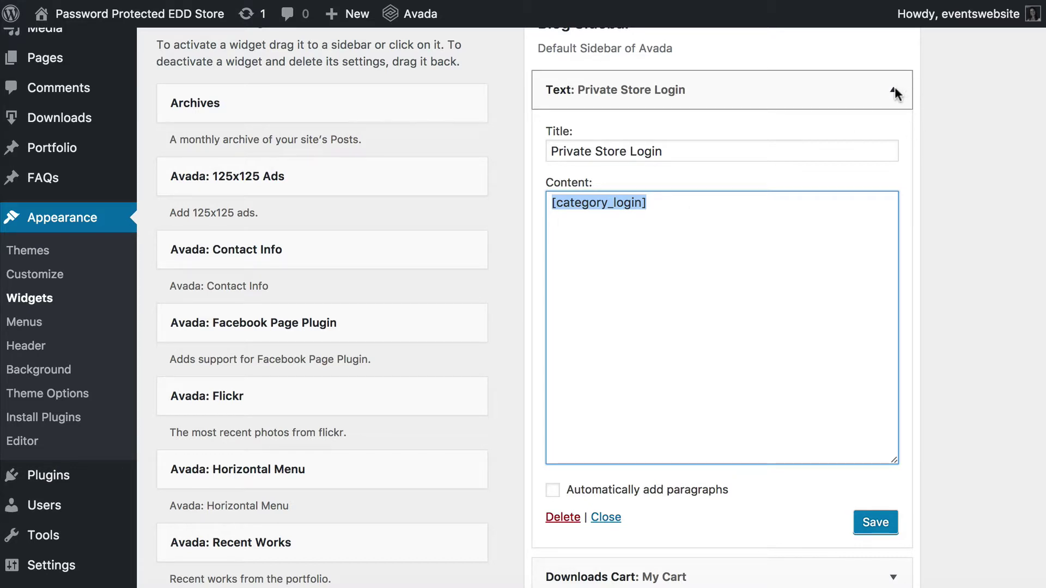
scroll(757, 226, "down", 1)
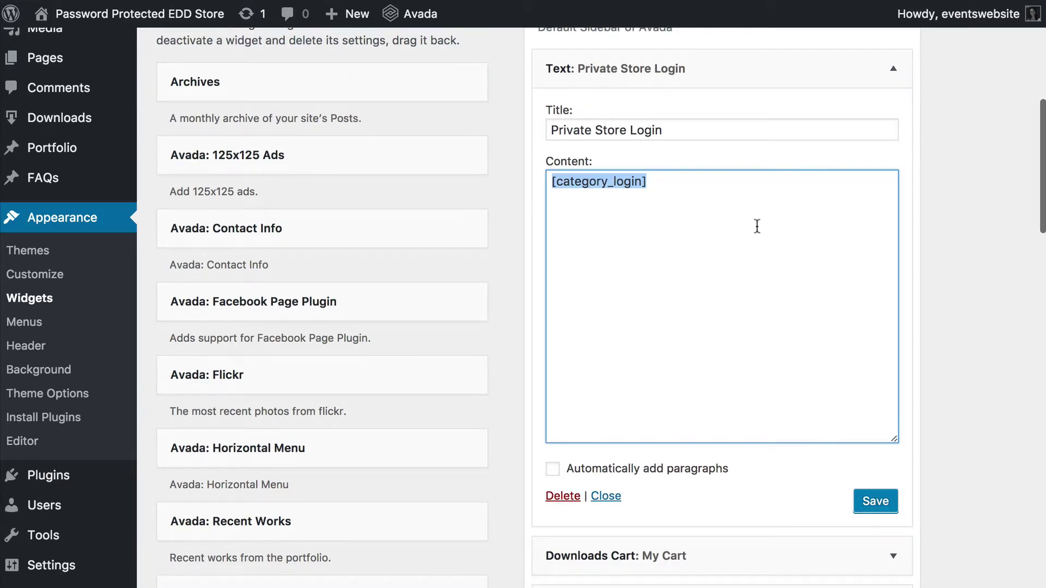
scroll(758, 226, "down", 5)
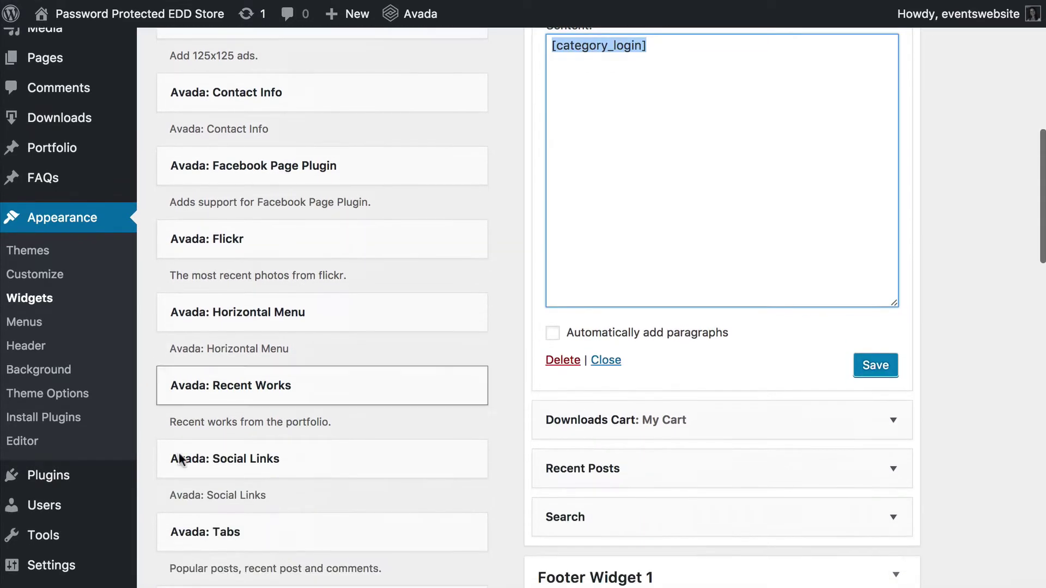
mouse_move(54, 482)
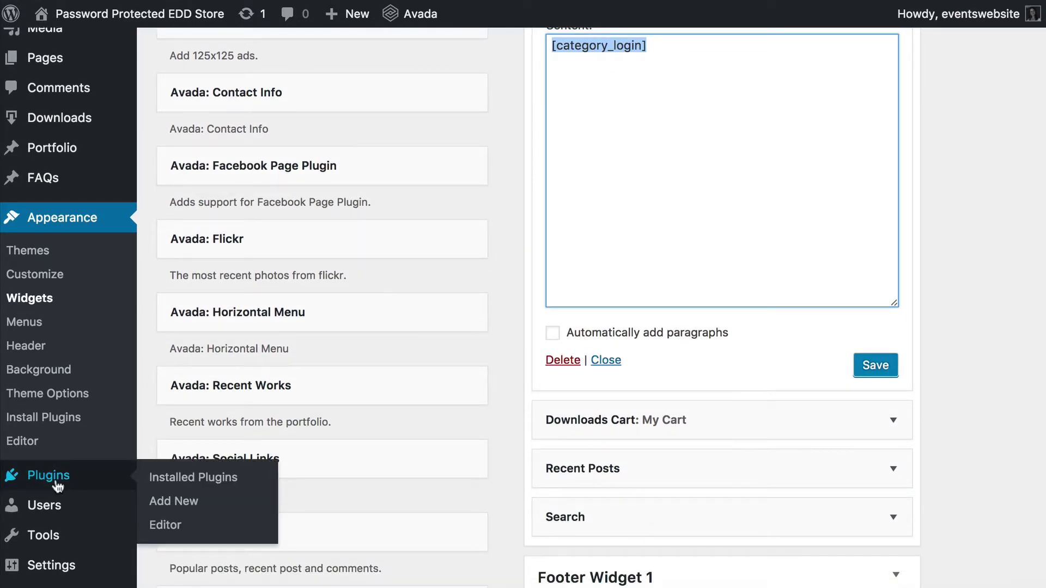
Visit Appearance > Menus, then go to Downloads > Categories.
left_click(22, 326)
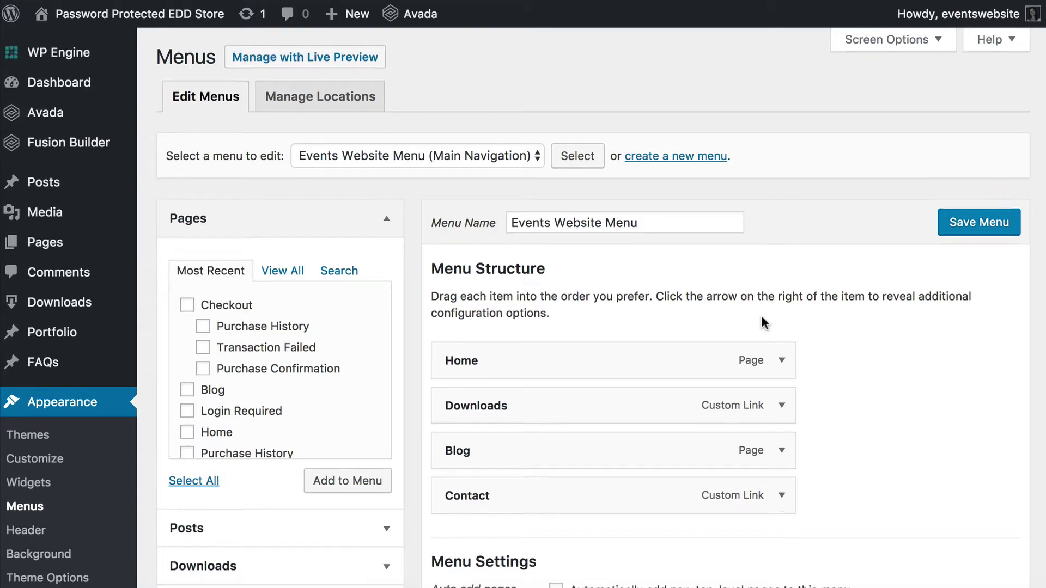
scroll(763, 322, "down", 2)
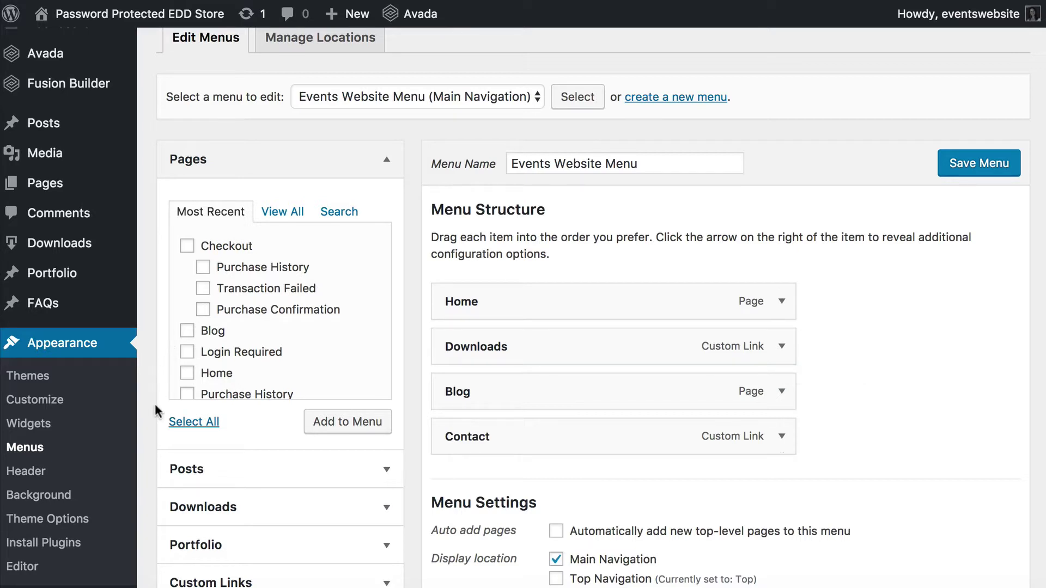
mouse_move(65, 246)
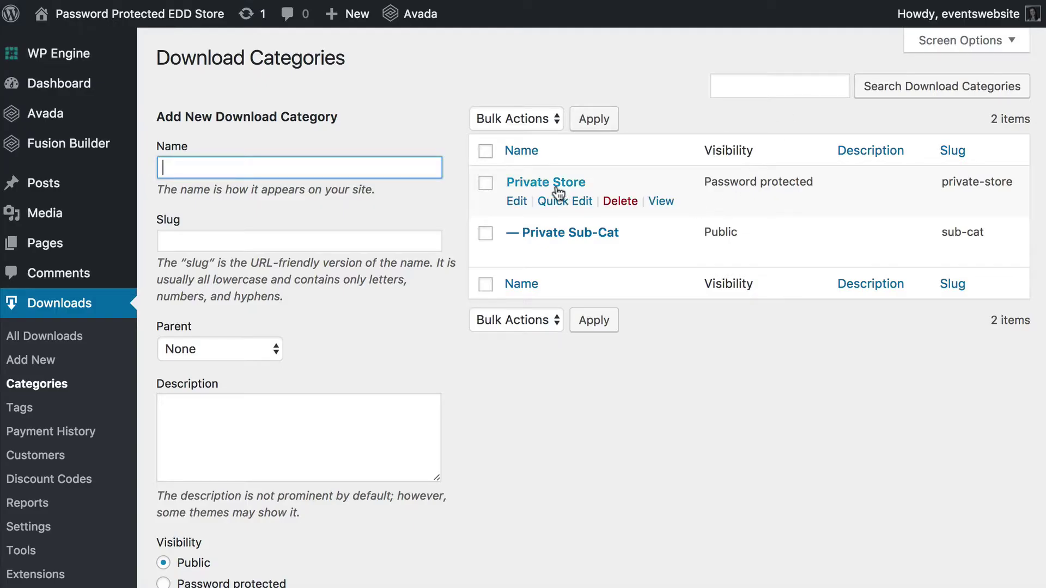
Copy the link address of the Private Store category's View link.
right_click(661, 203)
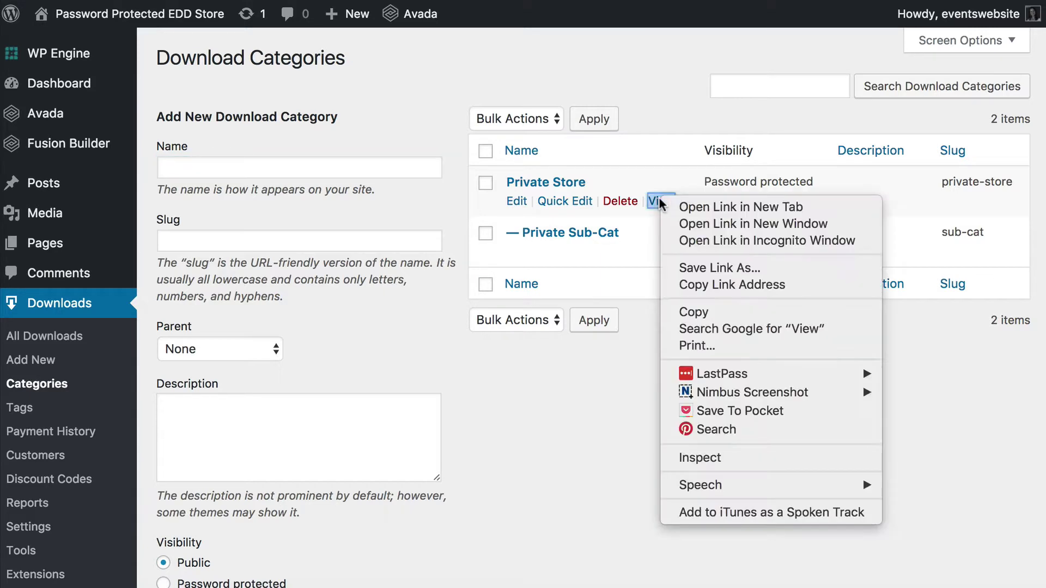
left_click(694, 285)
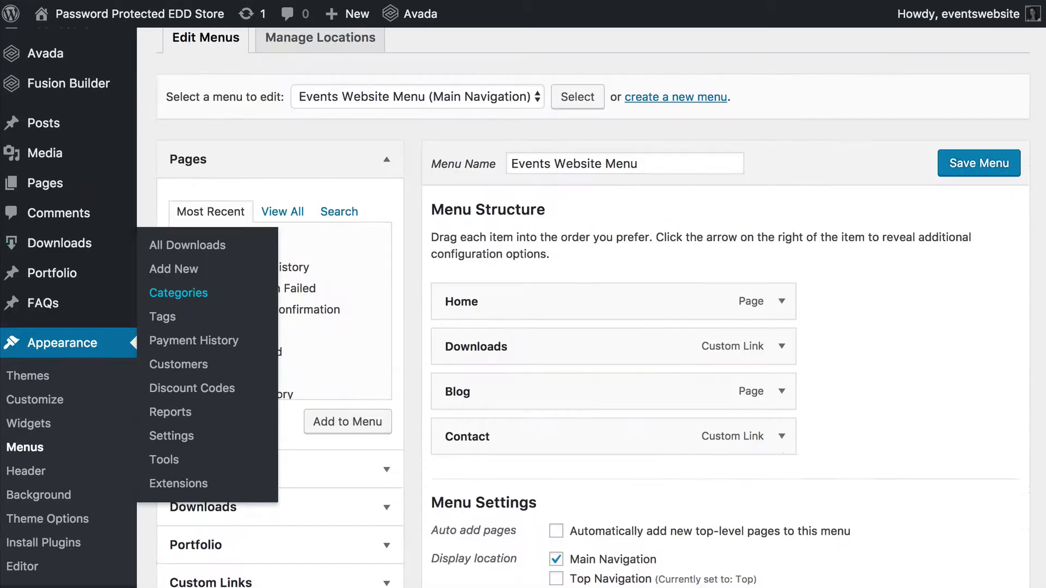
scroll(440, 272, "down", 5)
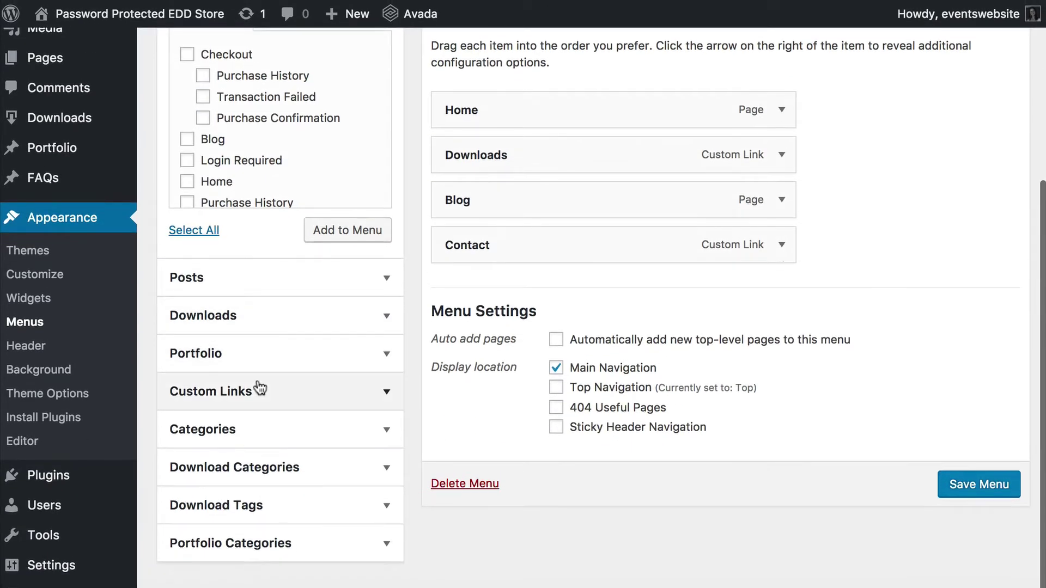
Add a custom link to the pasted Private Store category URL, labelled 'Store Login'.
left_click(261, 392)
left_click_drag(297, 217, 192, 211)
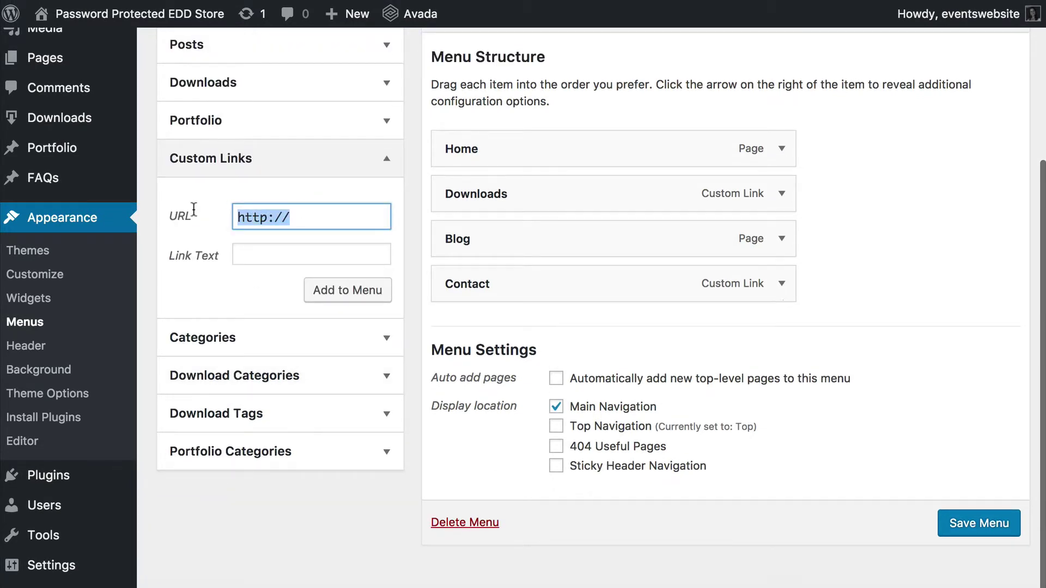
key("ctrl+v")
left_click(256, 253)
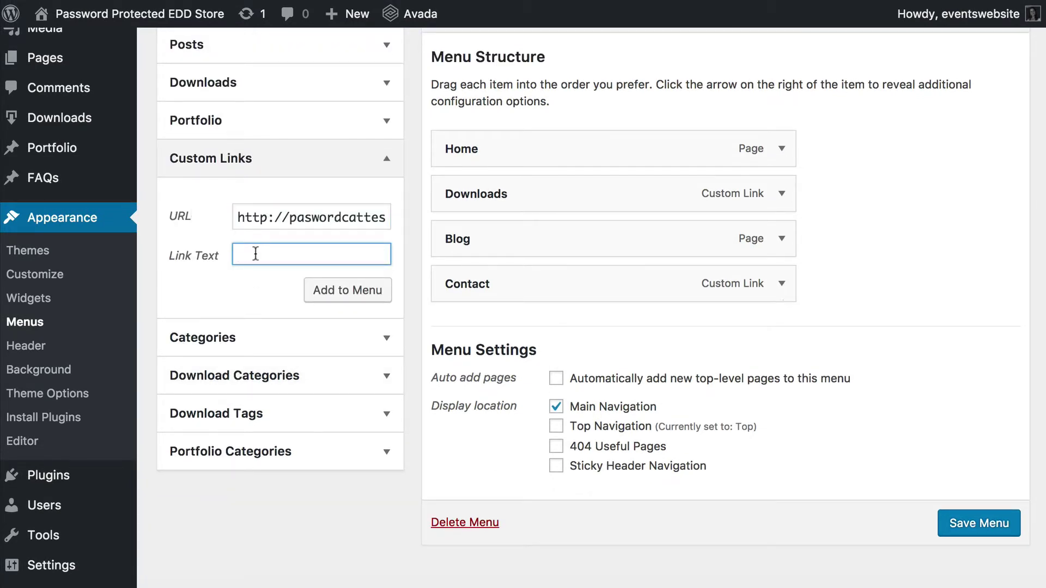
type("Private Store Login")
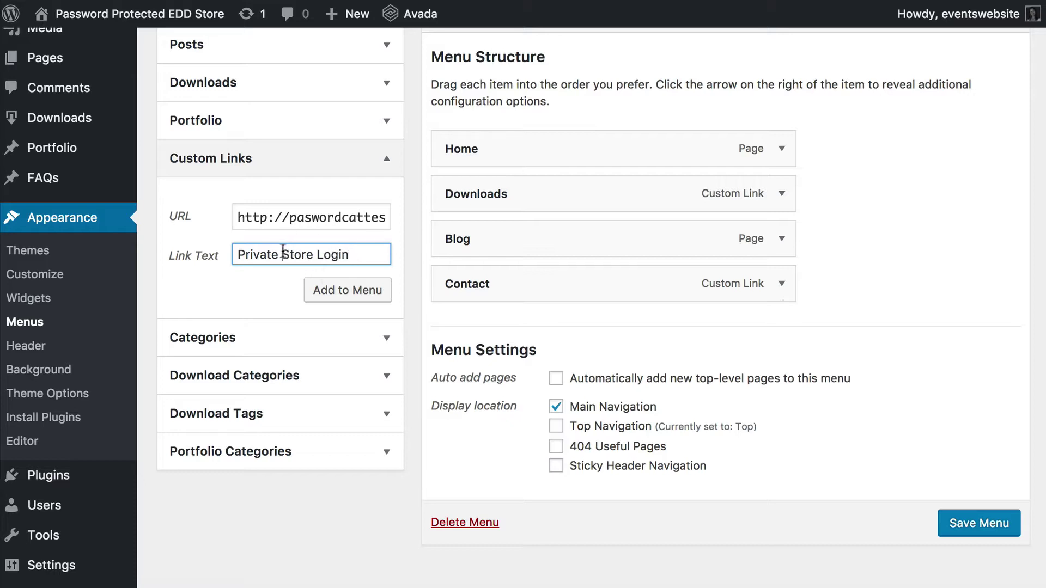
left_click_drag(282, 254, 129, 246)
key("BackSpace")
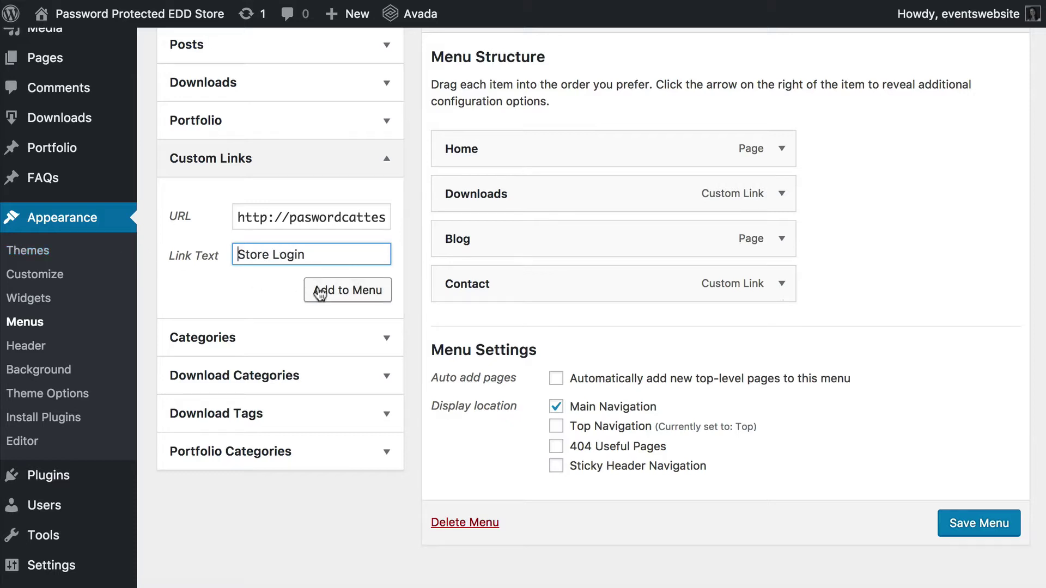
left_click(321, 292)
Move Store Login up below Home and remove the Downloads menu item.
left_click_drag(491, 334, 491, 248)
left_click(783, 195)
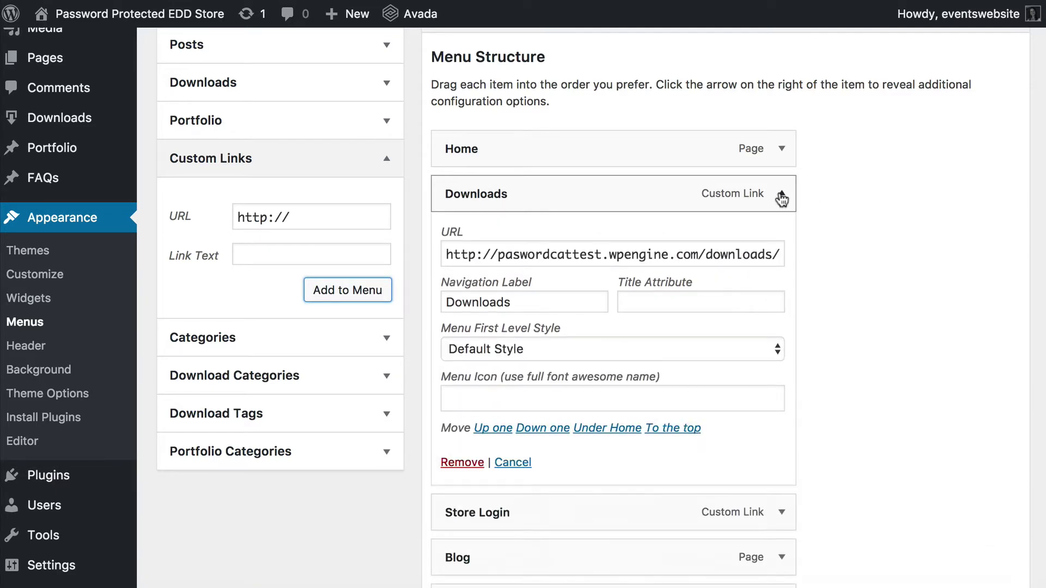
left_click(462, 463)
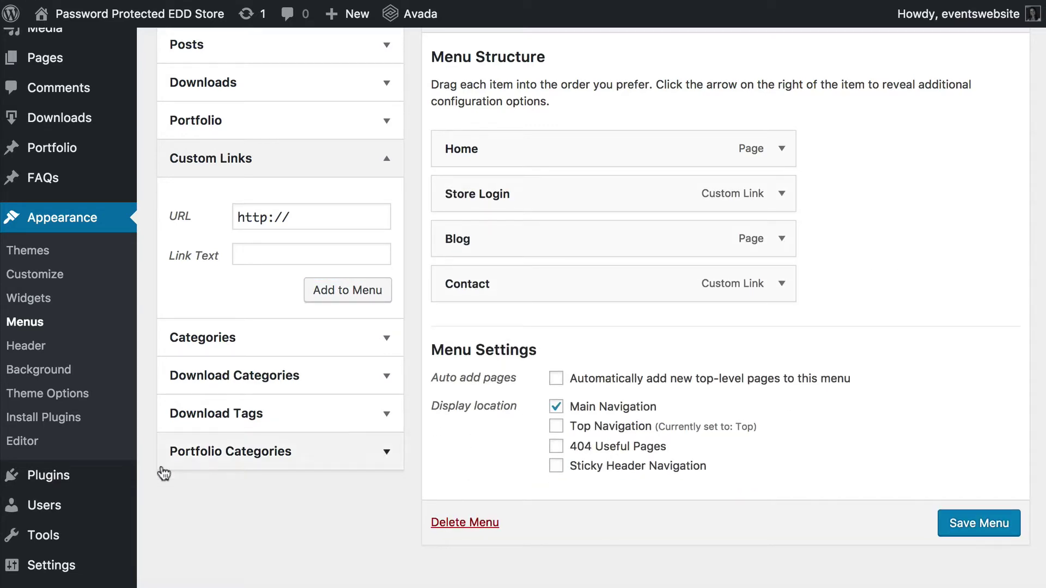
Add the Private Store and Private Sub-Cat download categories, nesting Private Sub-Cat under Private Store.
left_click(250, 380)
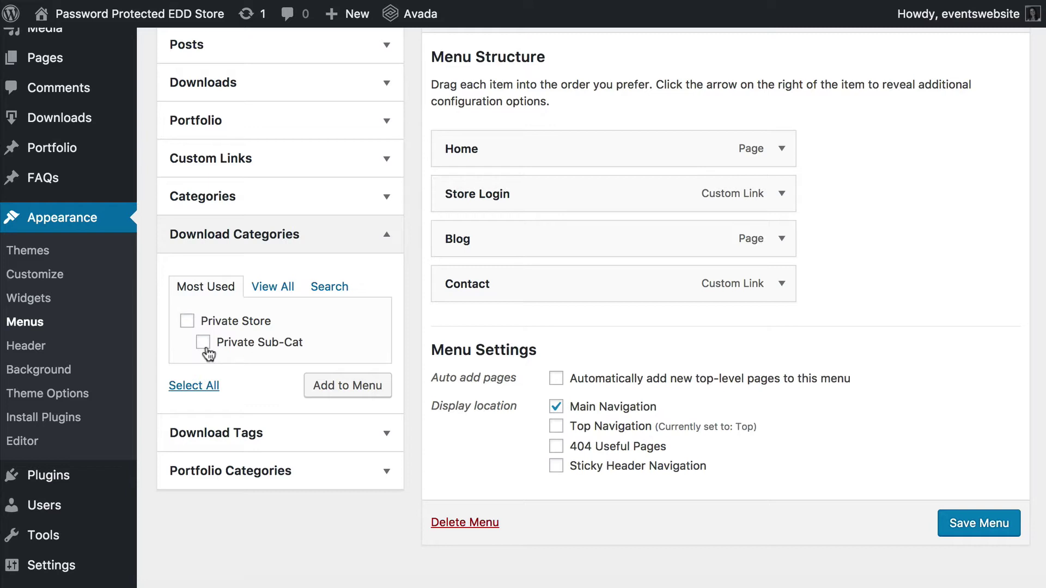
left_click(187, 321)
left_click(203, 343)
left_click(346, 385)
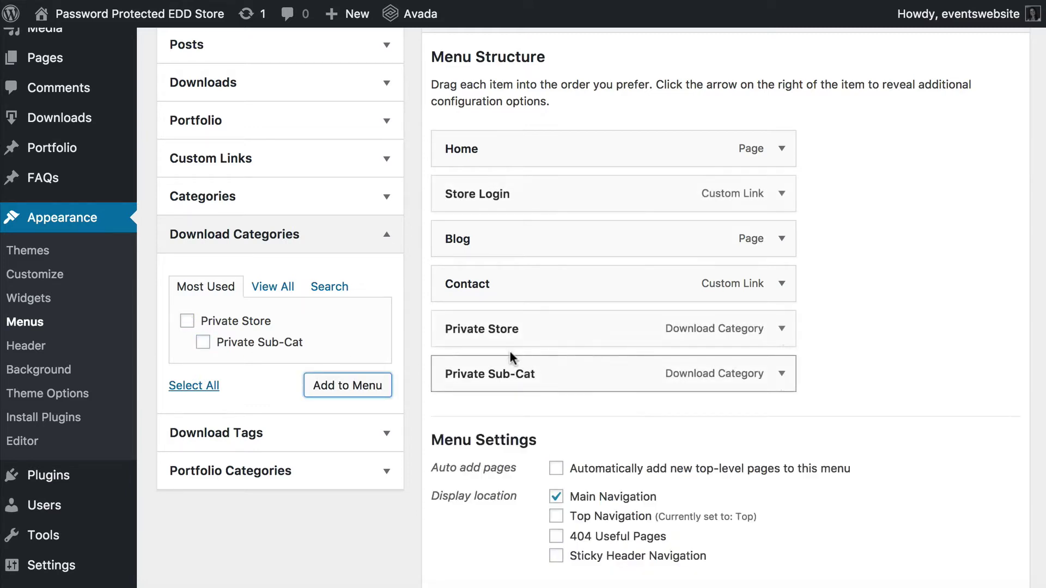
left_click_drag(507, 370, 525, 365)
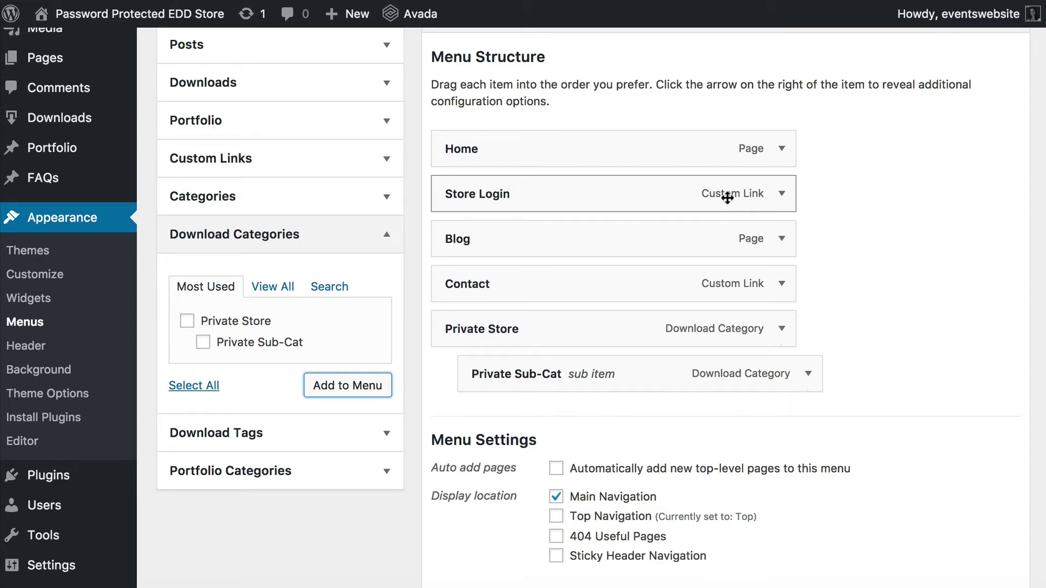
Check the Store Login item's settings, then scroll down the menu structure.
left_click(781, 195)
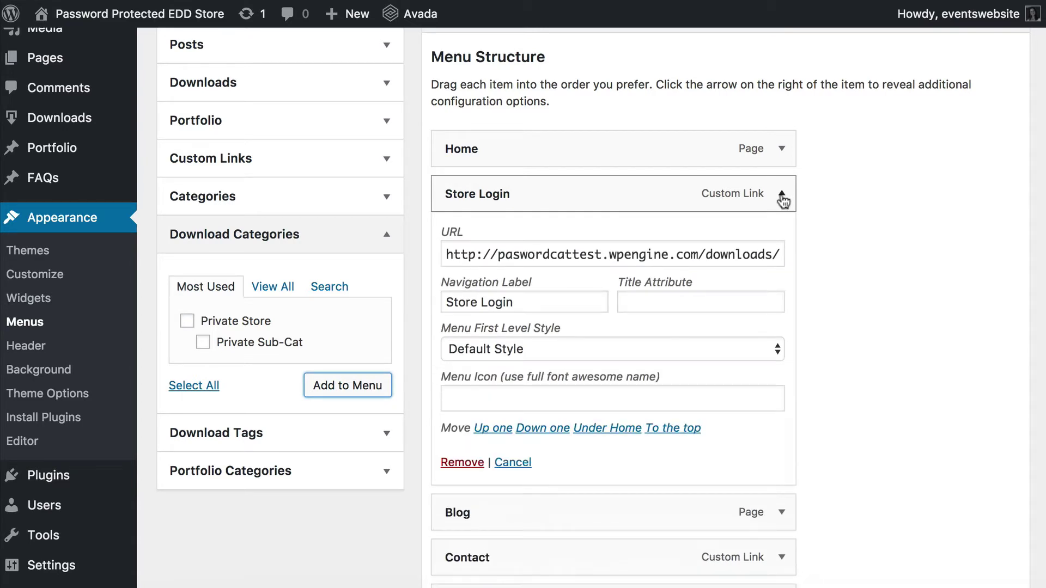
left_click(782, 195)
scroll(845, 232, "down", 1)
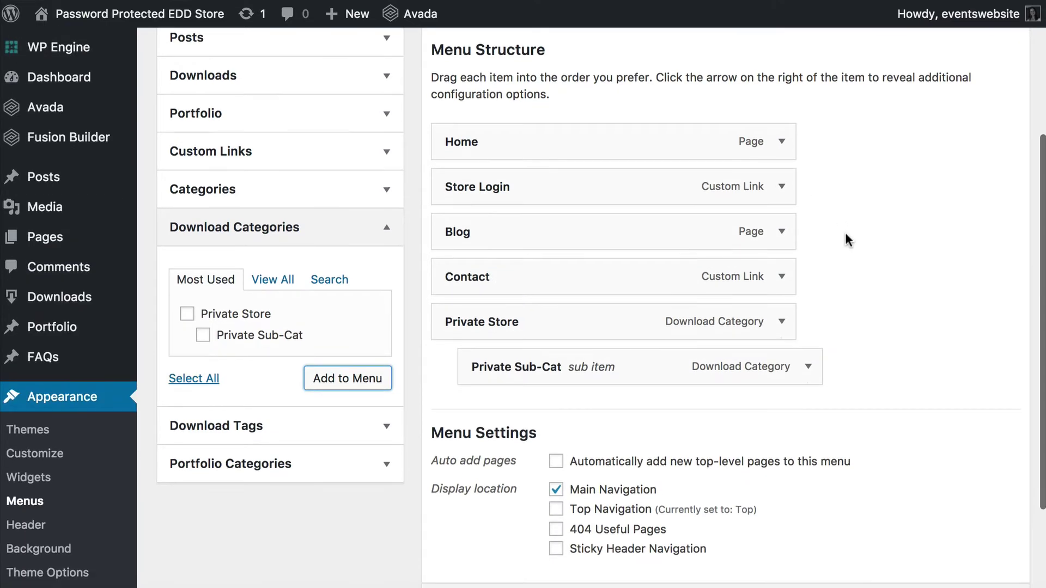
scroll(845, 232, "down", 1)
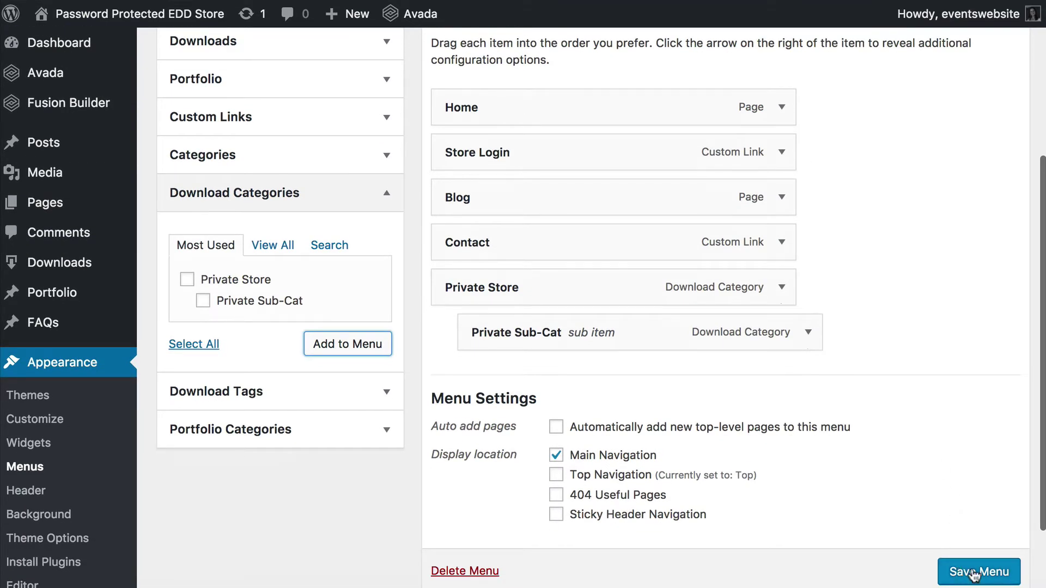
Save the menu, then open the site's Store Login page to view the password form.
left_click(957, 569)
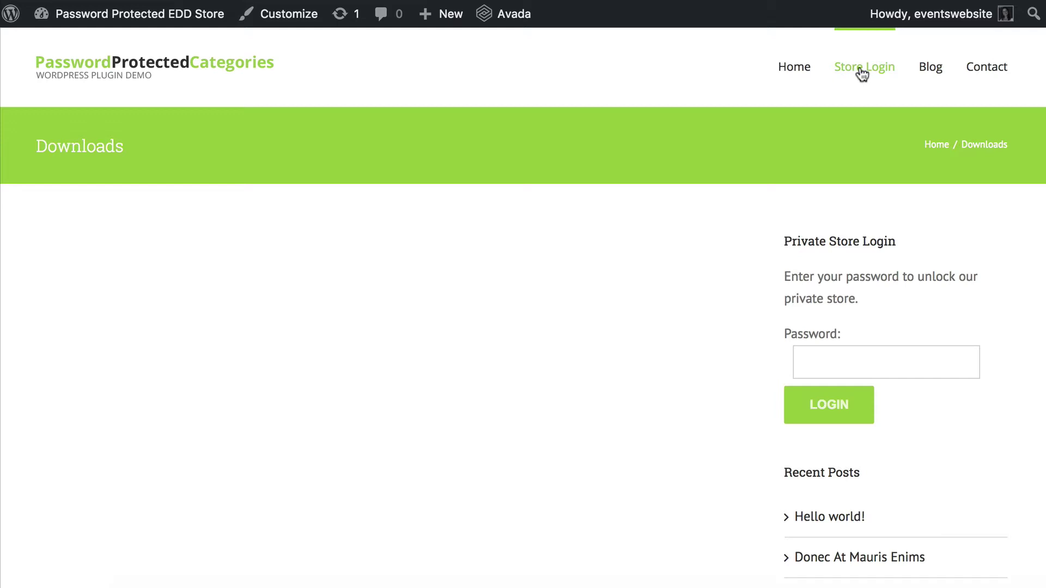
left_click(866, 68)
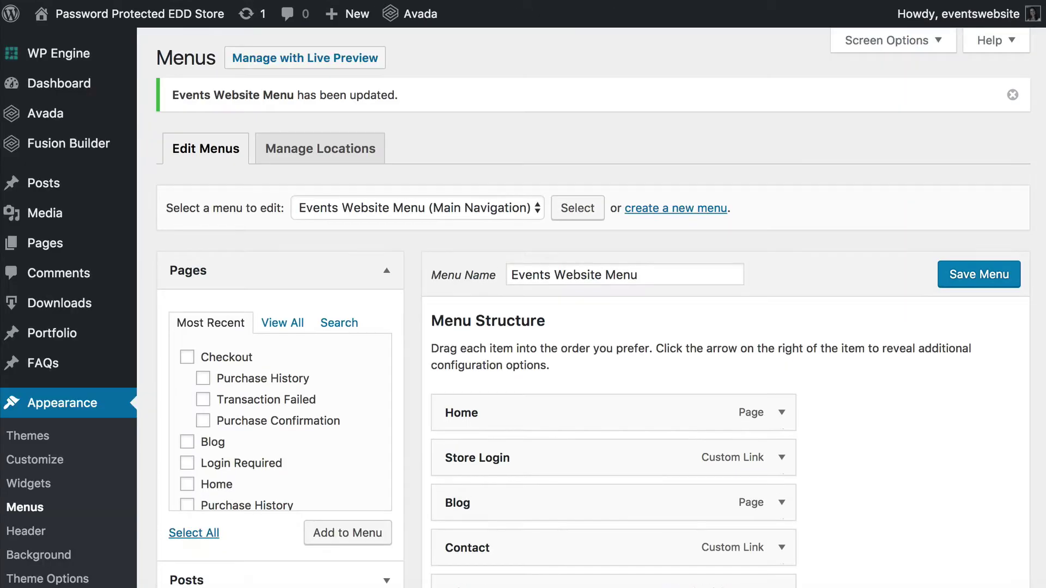
scroll(616, 452, "down", 4)
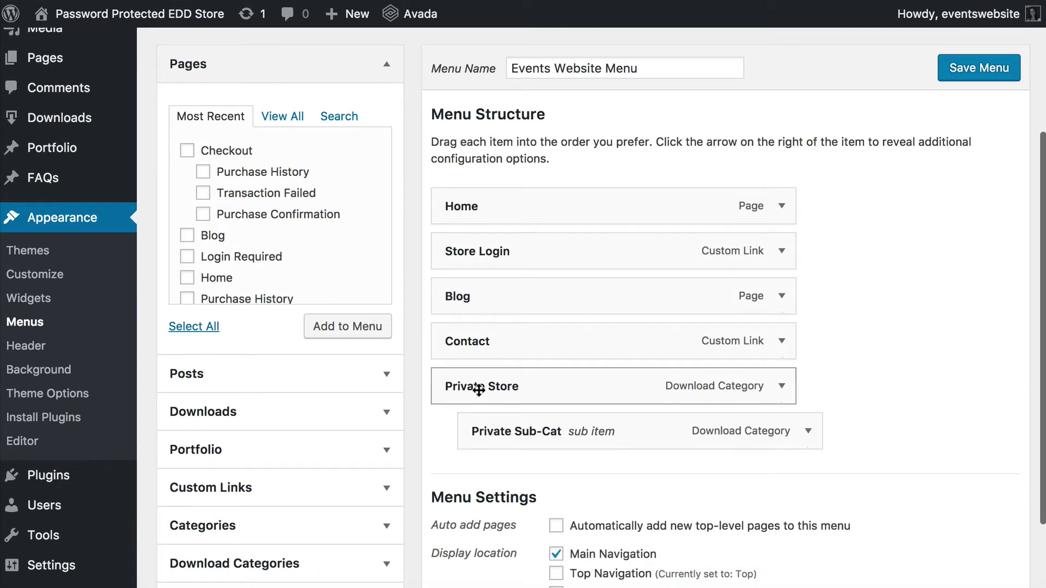
scroll(506, 463, "down", 5)
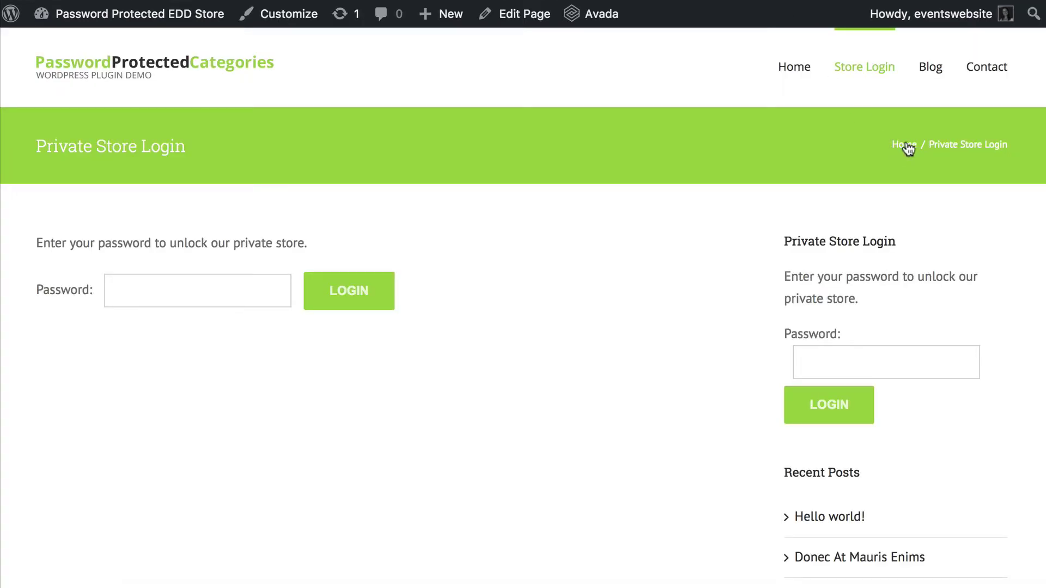
Enter the store password in the Private Store Login form and log in.
left_click(173, 292)
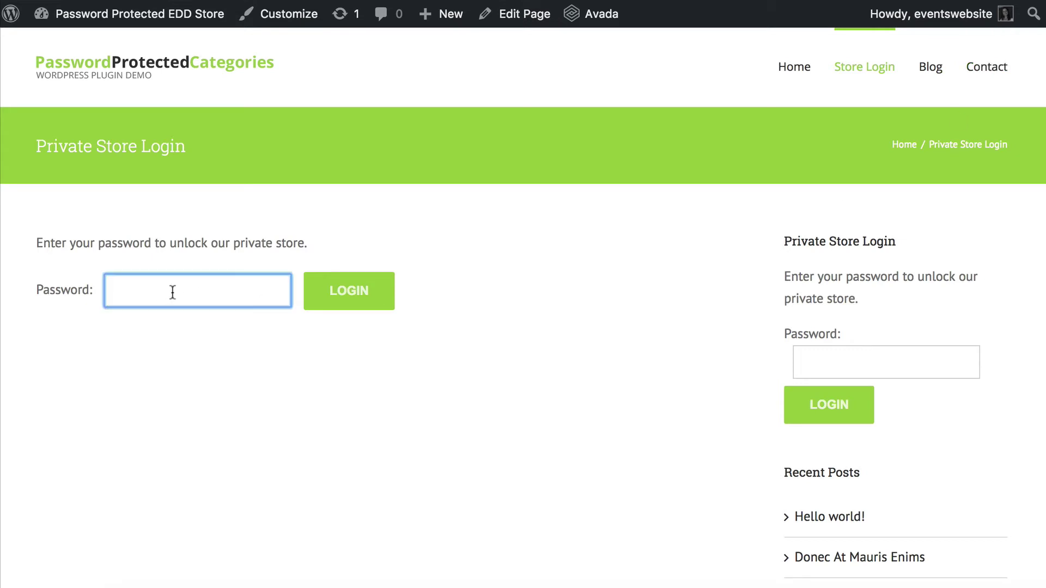
type("••••••••••")
left_click(354, 295)
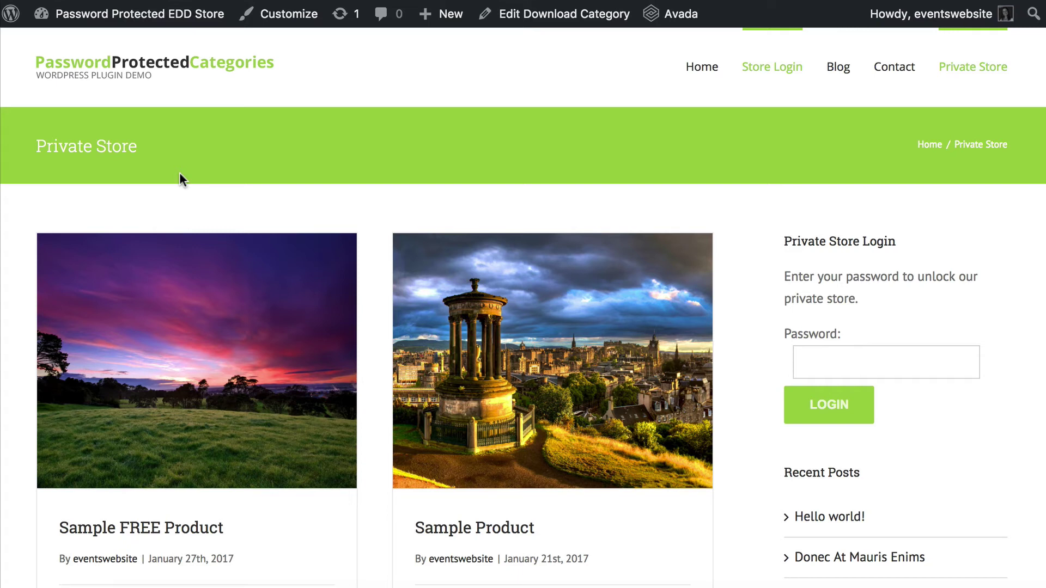
Open the Private Sub-Cat category from the Private Store menu, then One More Sample Product.
mouse_move(966, 74)
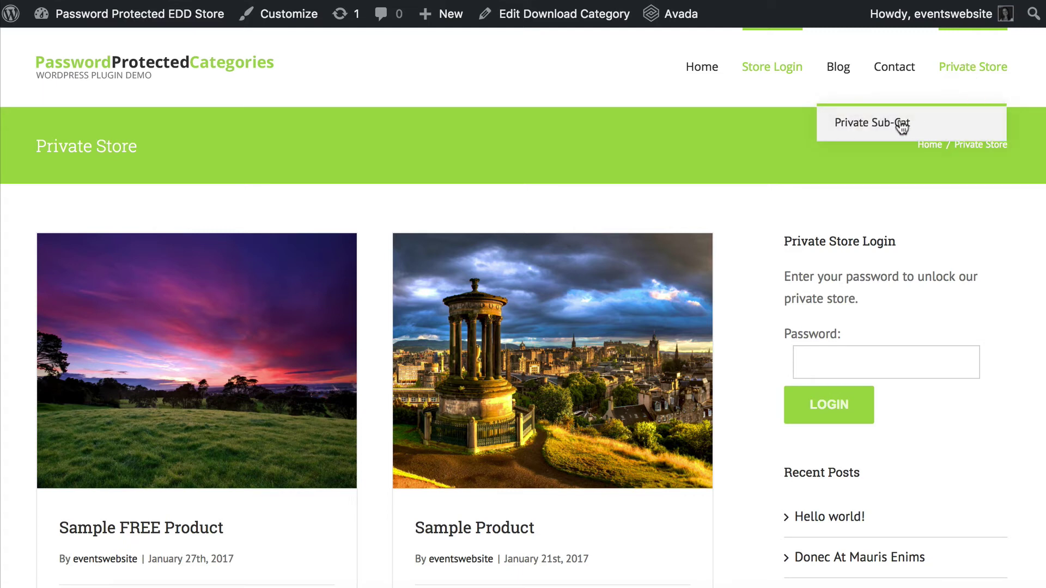
left_click(883, 123)
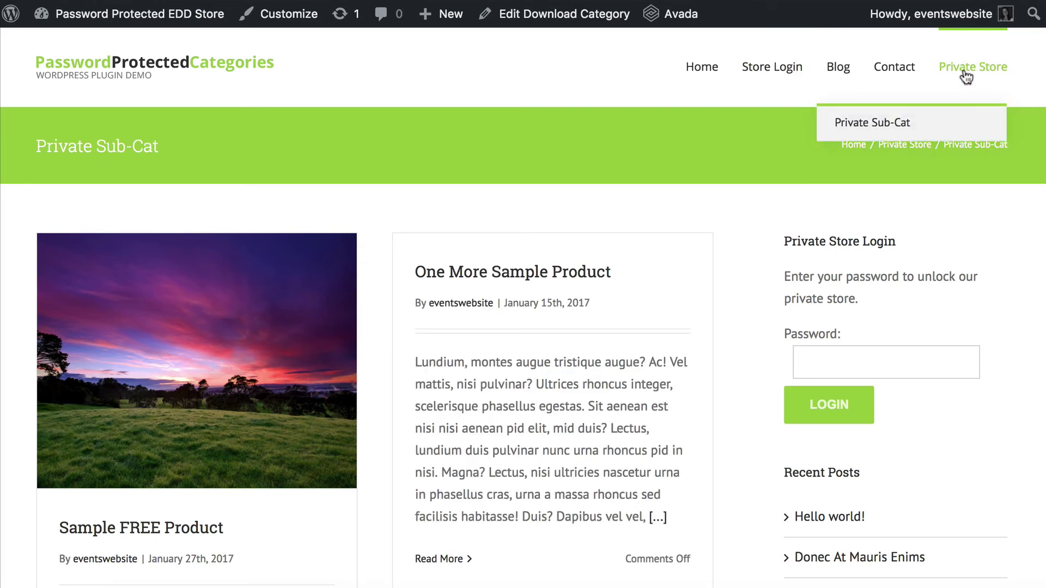
scroll(594, 215, "down", 5)
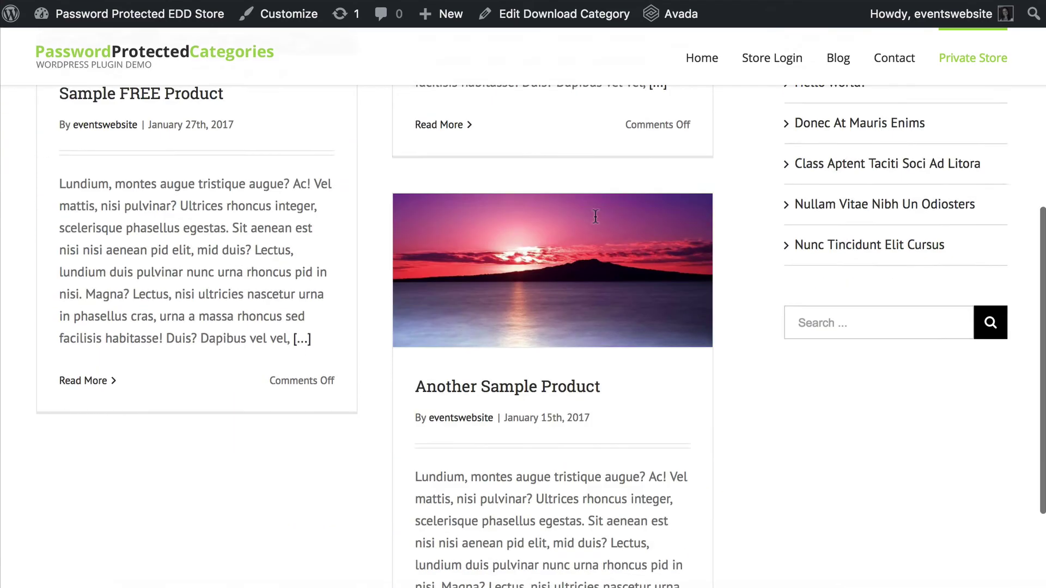
scroll(596, 216, "up", 5)
scroll(596, 216, "down", 1)
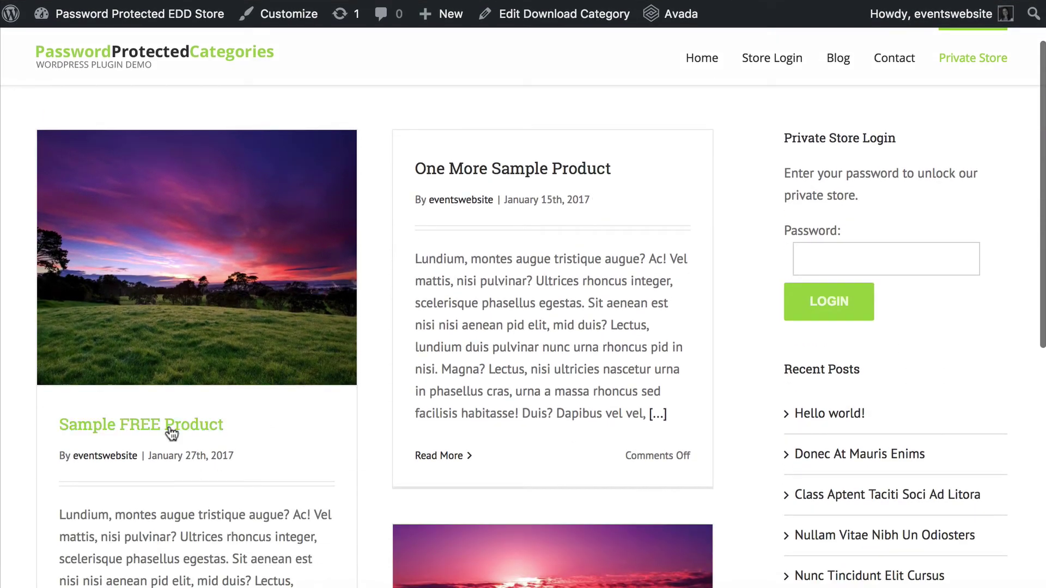
left_click(521, 171)
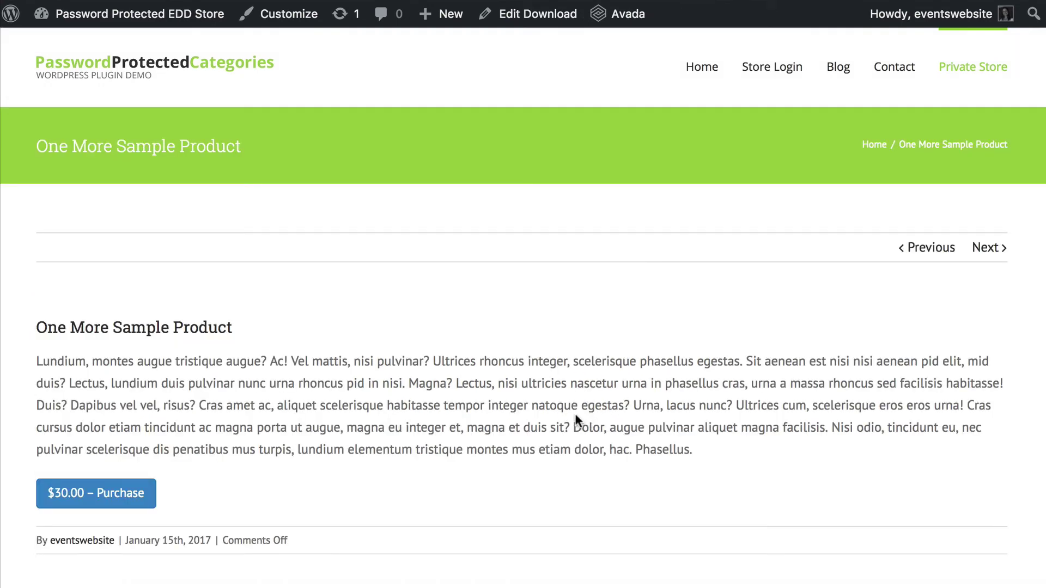
Purchase One More Sample Product for $30.00, then check the cart on the Private Store page.
scroll(575, 414, "down", 1)
left_click(109, 440)
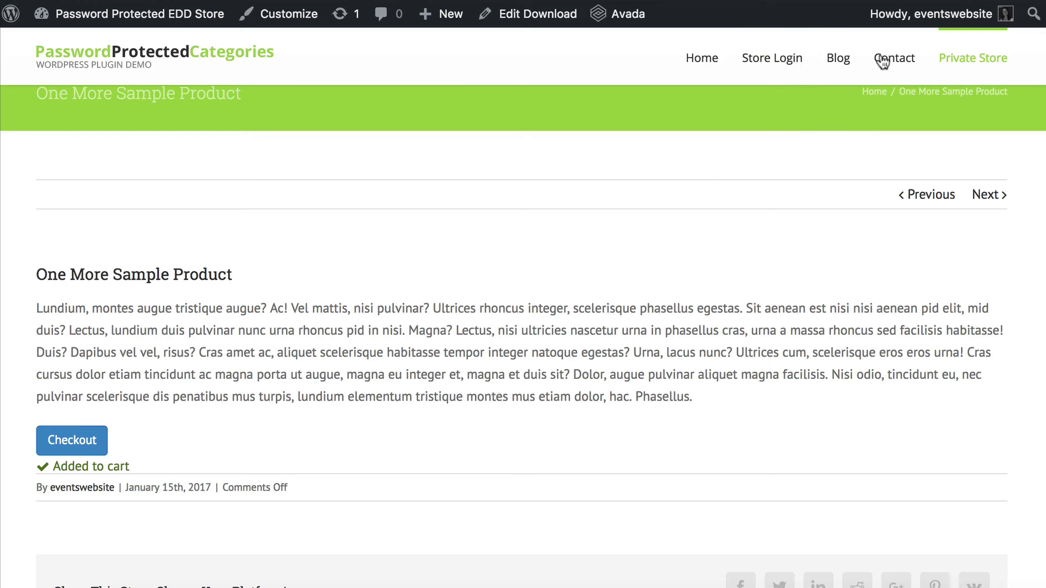
left_click(966, 59)
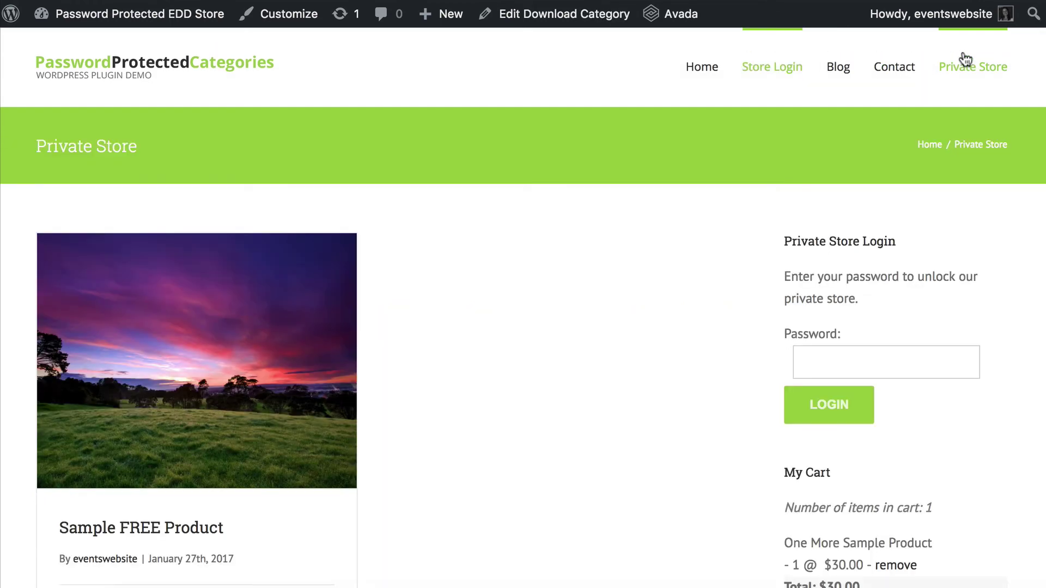
scroll(862, 321, "down", 3)
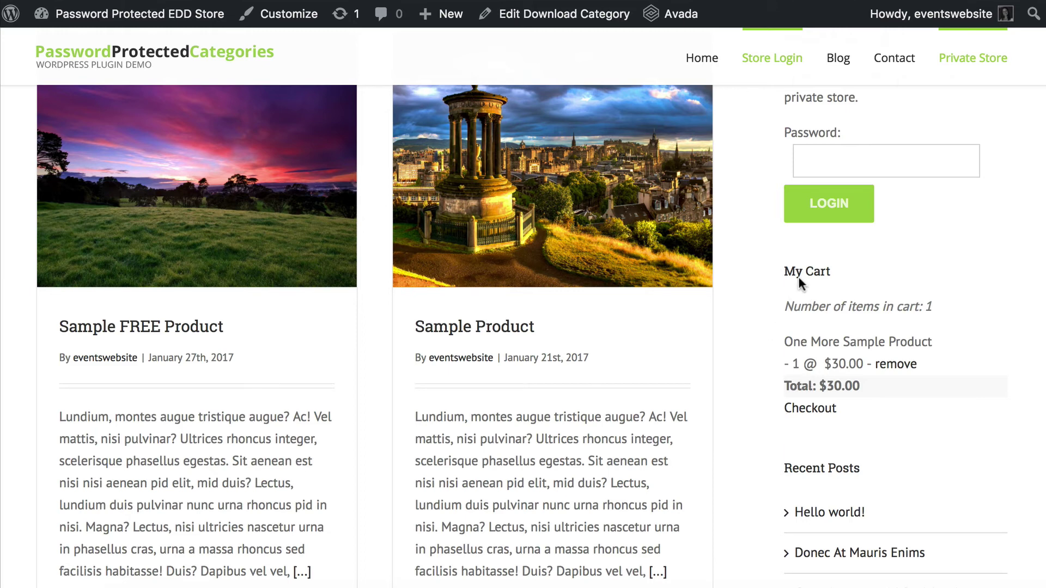
scroll(799, 277, "up", 4)
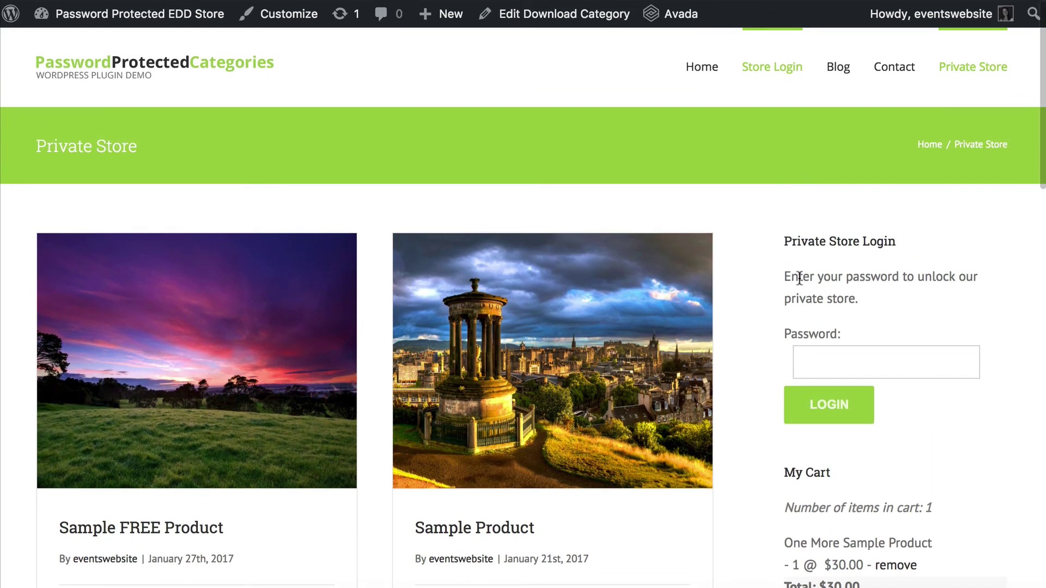
scroll(799, 278, "up", 1)
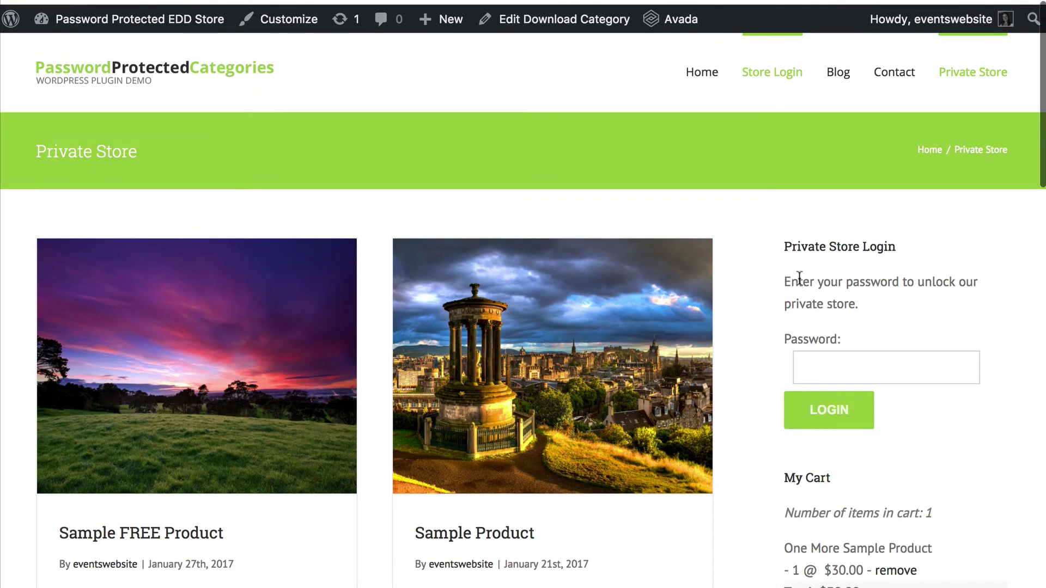